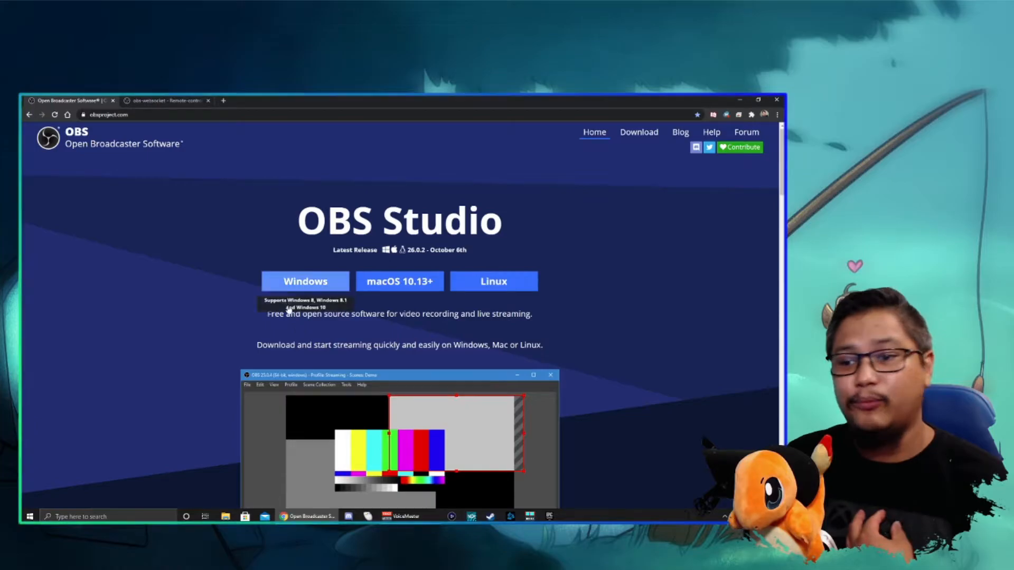
Step: Download the Windows version of OBS Studio from the OBS site and launch the downloaded installer
{"action": "left_click", "coordinate": [292, 286]}
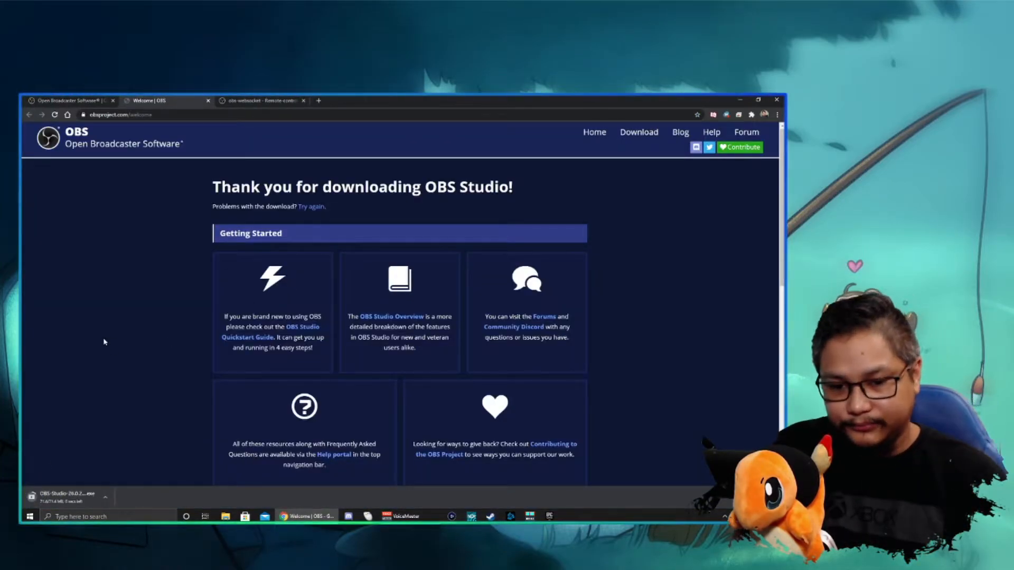
{"action": "left_click", "coordinate": [105, 499]}
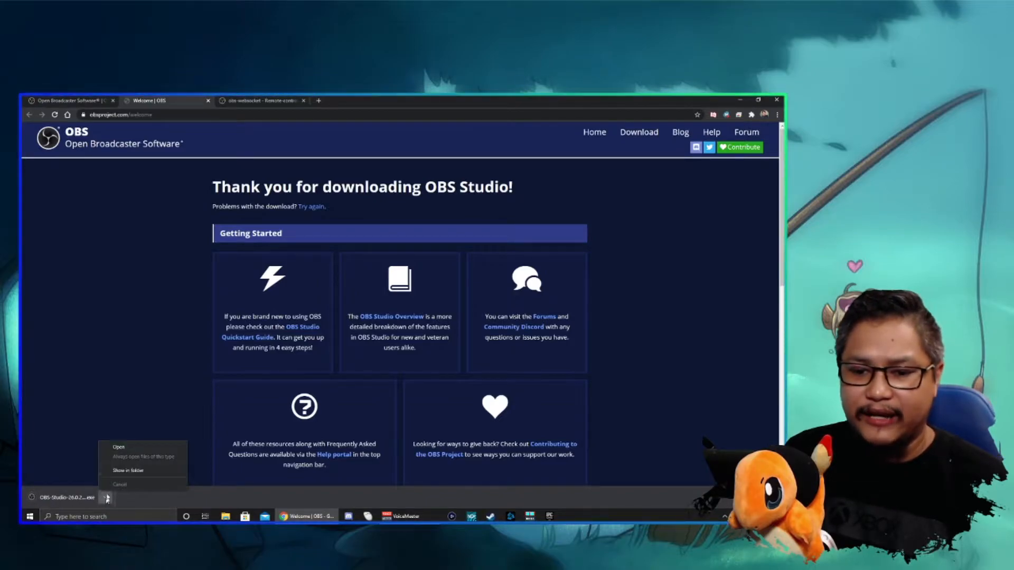
{"action": "left_click", "coordinate": [150, 447]}
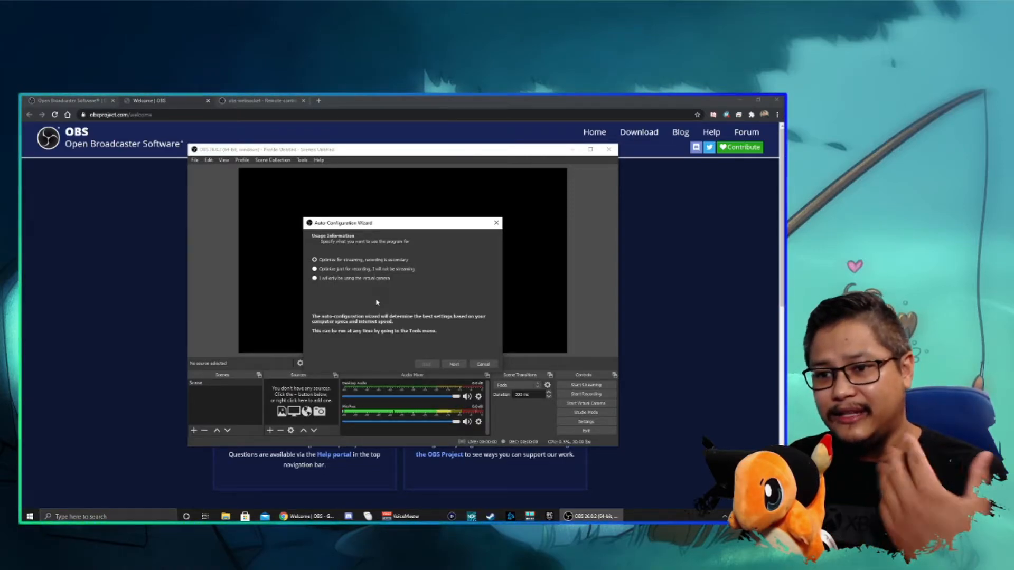
Step: In the Auto-Configuration Wizard, optimize for streaming, keep the current 1920x1080 base canvas resolution and set FPS to 60
{"action": "left_click", "coordinate": [453, 364]}
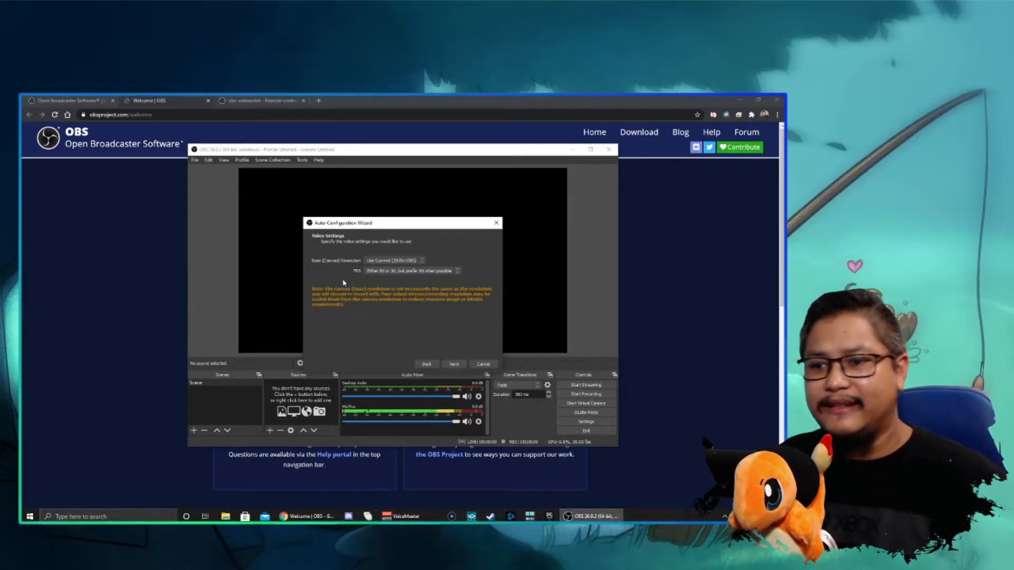
{"action": "left_click_drag", "start_coordinate": [393, 225], "coordinate": [691, 288]}
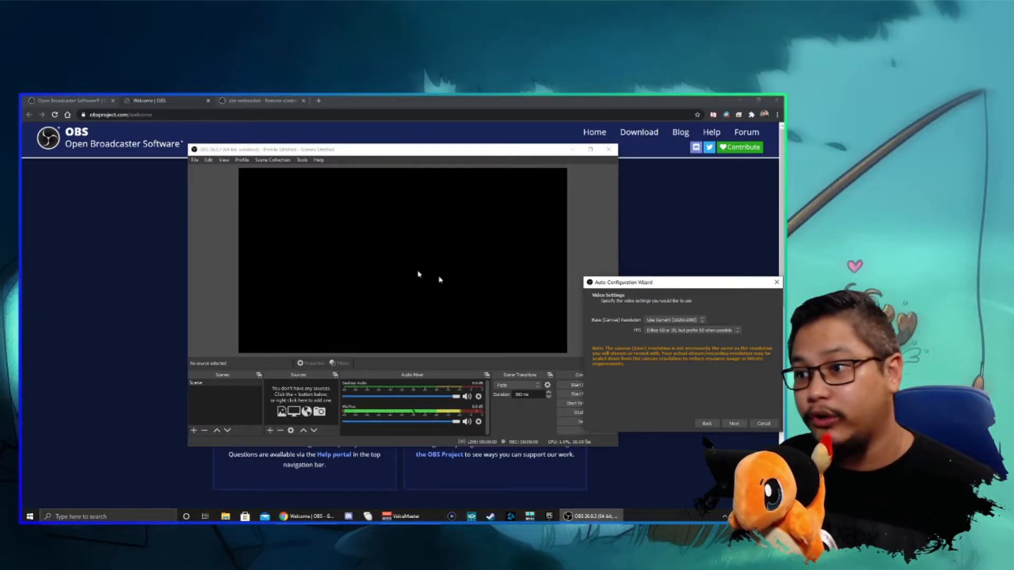
{"action": "left_click_drag", "start_coordinate": [713, 293], "coordinate": [424, 242]}
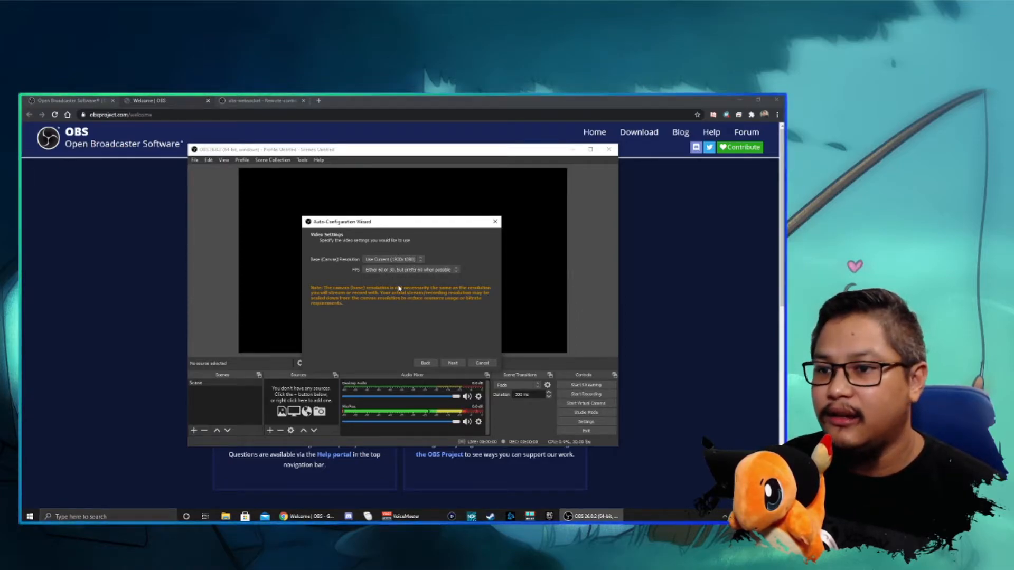
{"action": "left_click", "coordinate": [455, 272]}
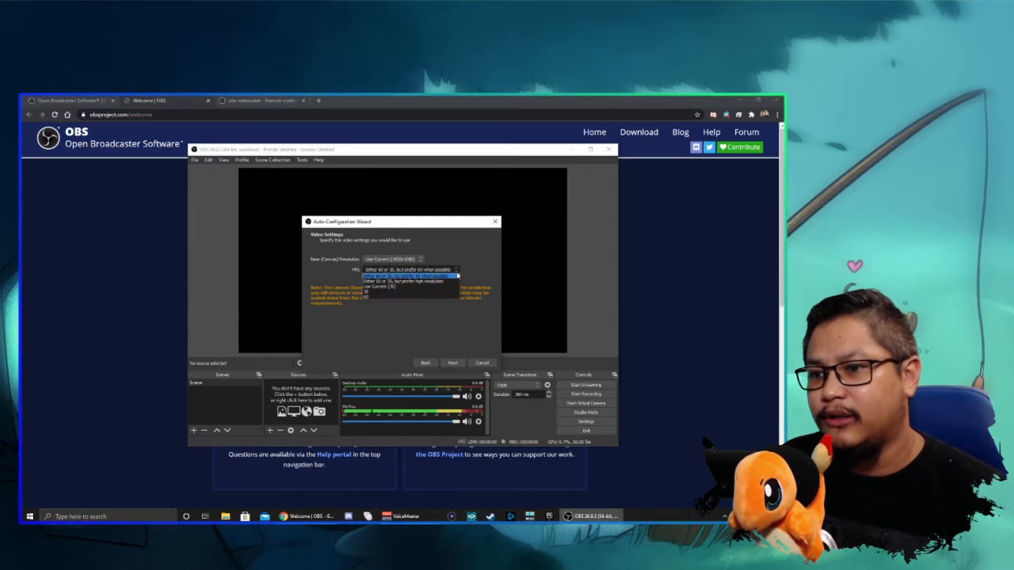
{"action": "left_click", "coordinate": [372, 297]}
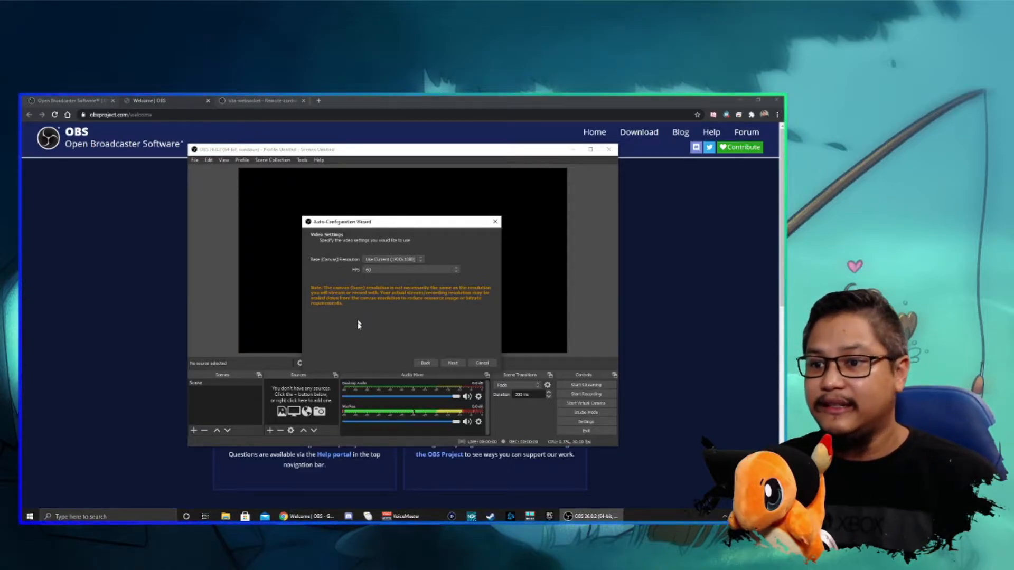
{"action": "left_click", "coordinate": [454, 364]}
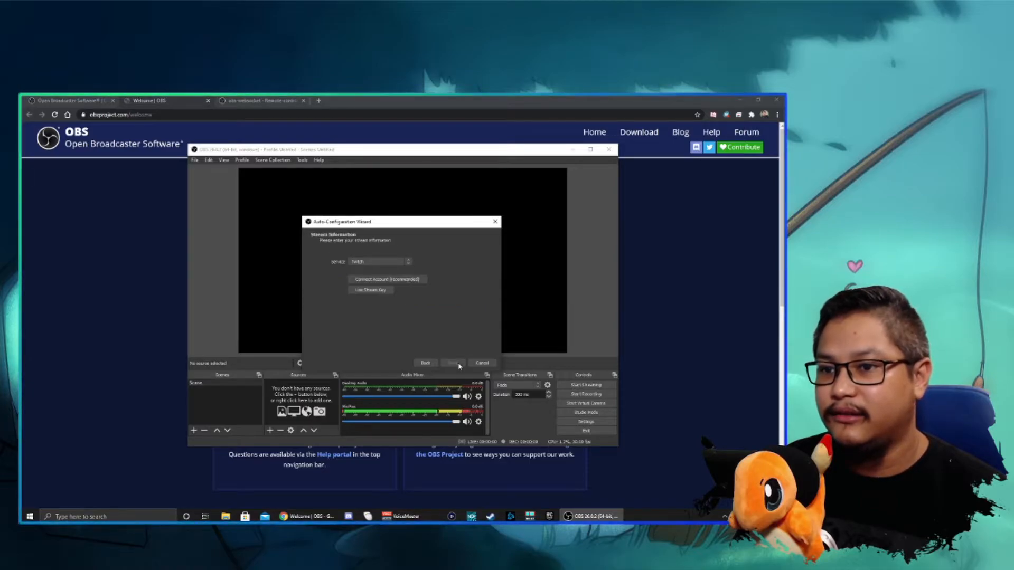
Step: Look through the streaming services, keep Twitch as the service and connect the Twitch account
{"action": "left_click", "coordinate": [378, 261]}
{"action": "scroll", "coordinate": [409, 286], "scroll_direction": "up", "scroll_amount": 3}
{"action": "scroll", "coordinate": [410, 288], "scroll_direction": "up", "scroll_amount": 20}
{"action": "left_click_drag", "start_coordinate": [408, 273], "coordinate": [405, 316]}
{"action": "left_click", "coordinate": [419, 327]}
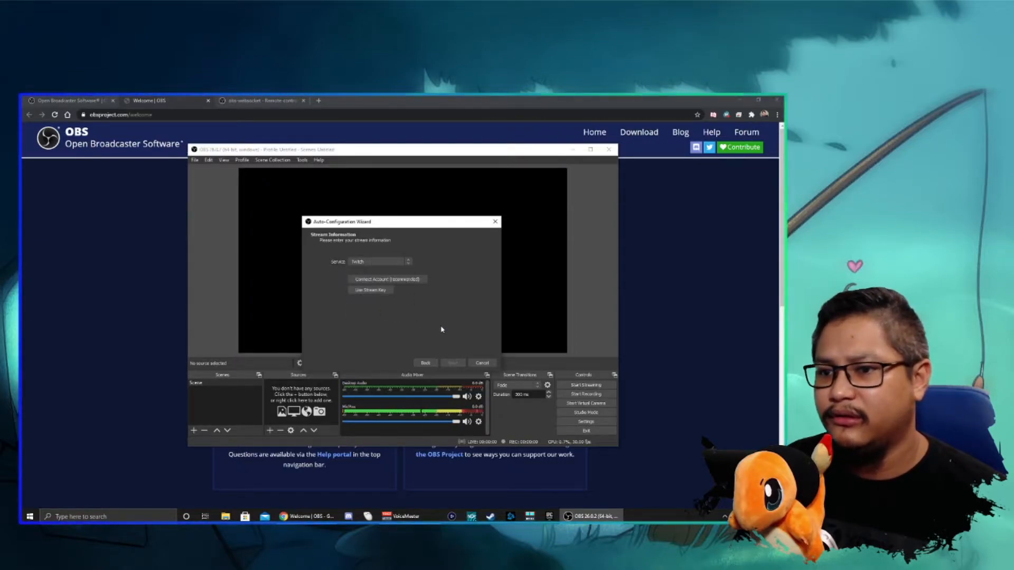
{"action": "left_click", "coordinate": [377, 281]}
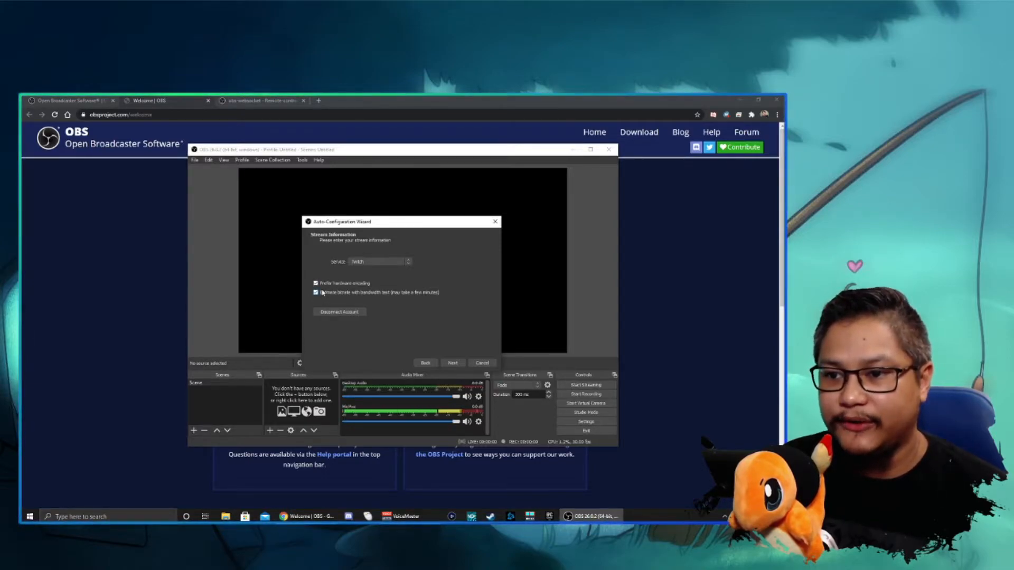
Step: Run the wizard's test with hardware encoding preferred and bitrate estimated by bandwidth test, and apply the recommended settings
{"action": "left_click_drag", "start_coordinate": [422, 226], "coordinate": [419, 215]}
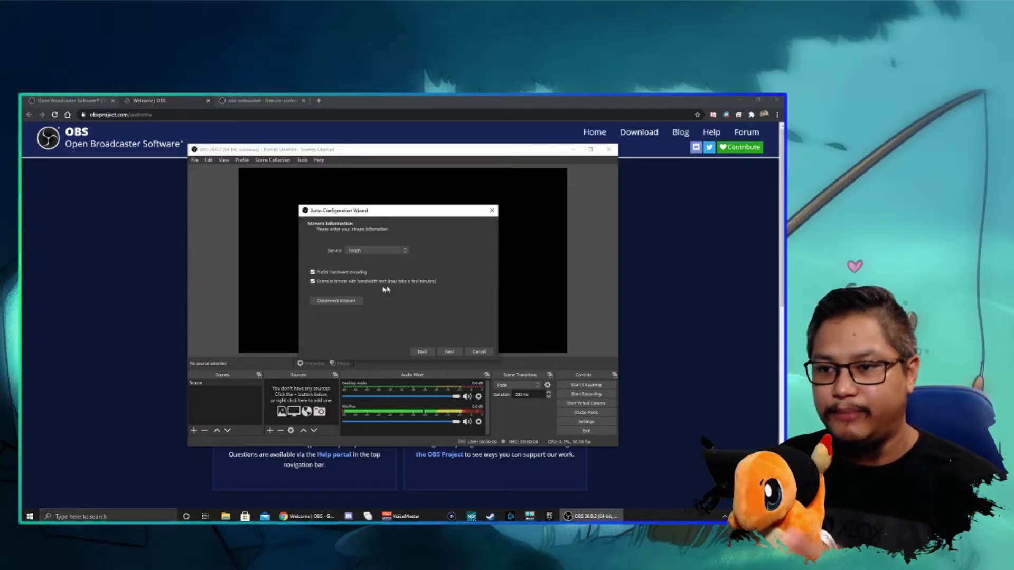
{"action": "left_click", "coordinate": [449, 352]}
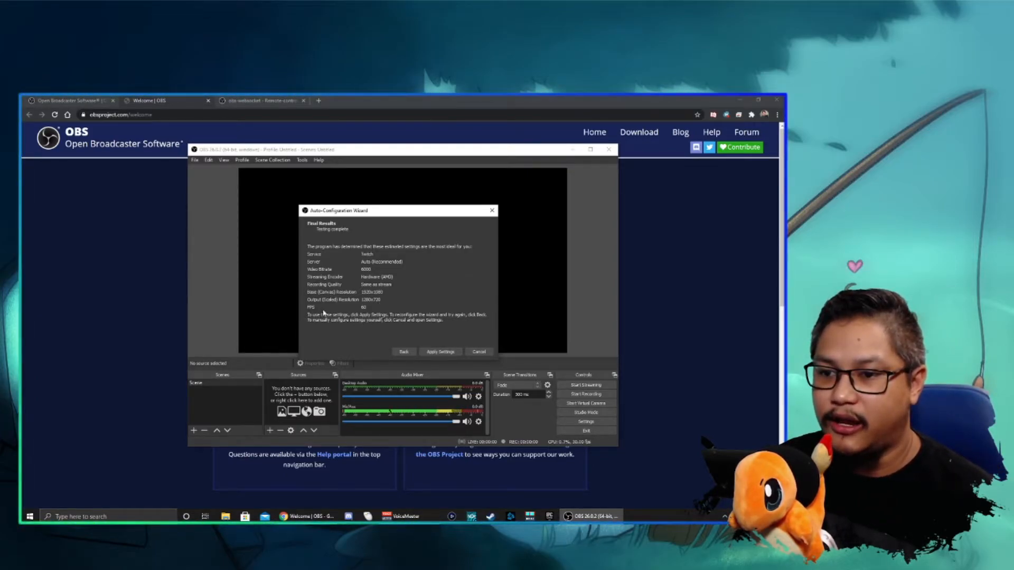
{"action": "left_click", "coordinate": [439, 353]}
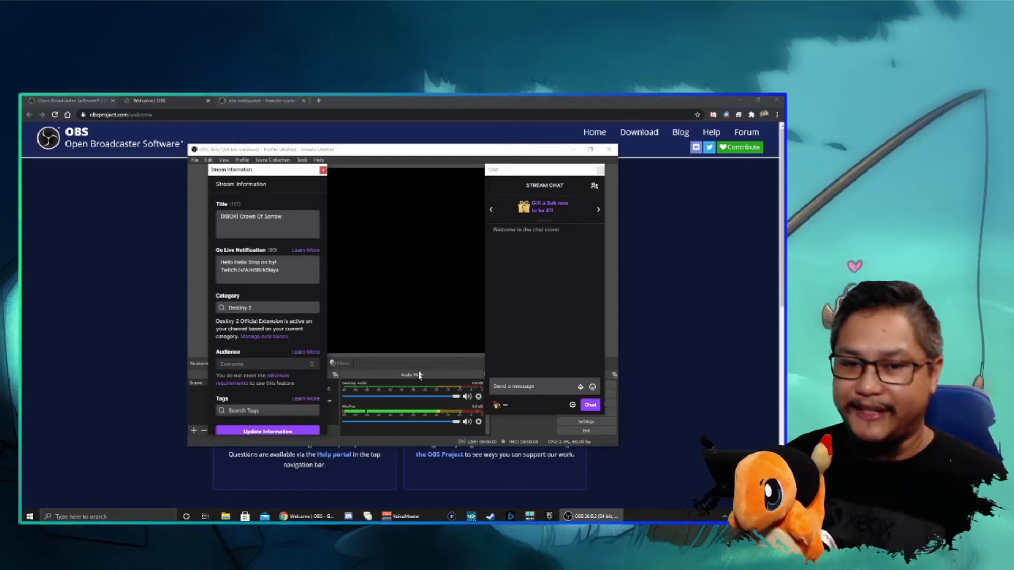
Step: Move the floating Stream Information and Chat docks aside, close them and maximize the main window
{"action": "left_click_drag", "start_coordinate": [274, 172], "coordinate": [107, 176]}
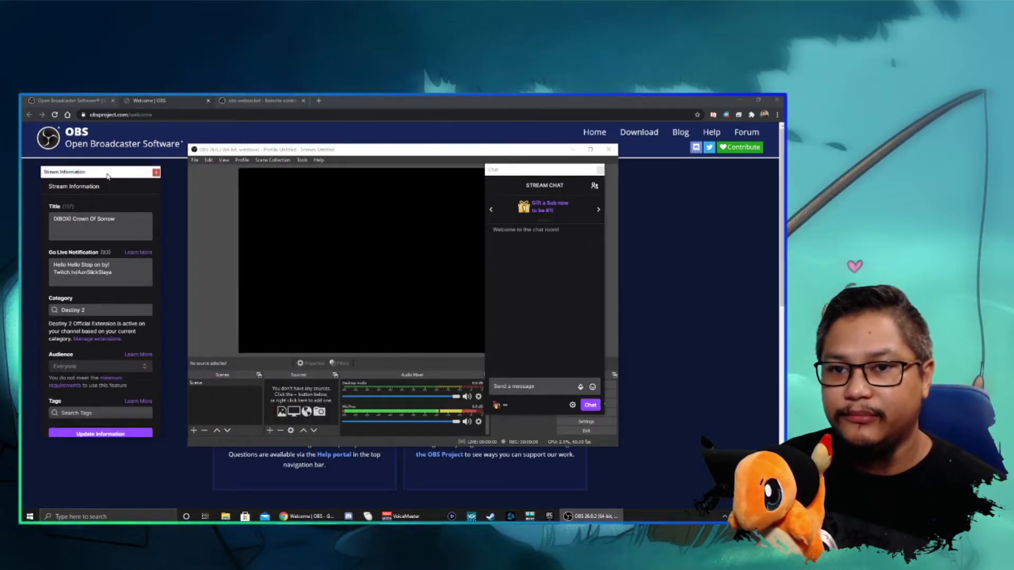
{"action": "left_click_drag", "start_coordinate": [540, 170], "coordinate": [674, 180]}
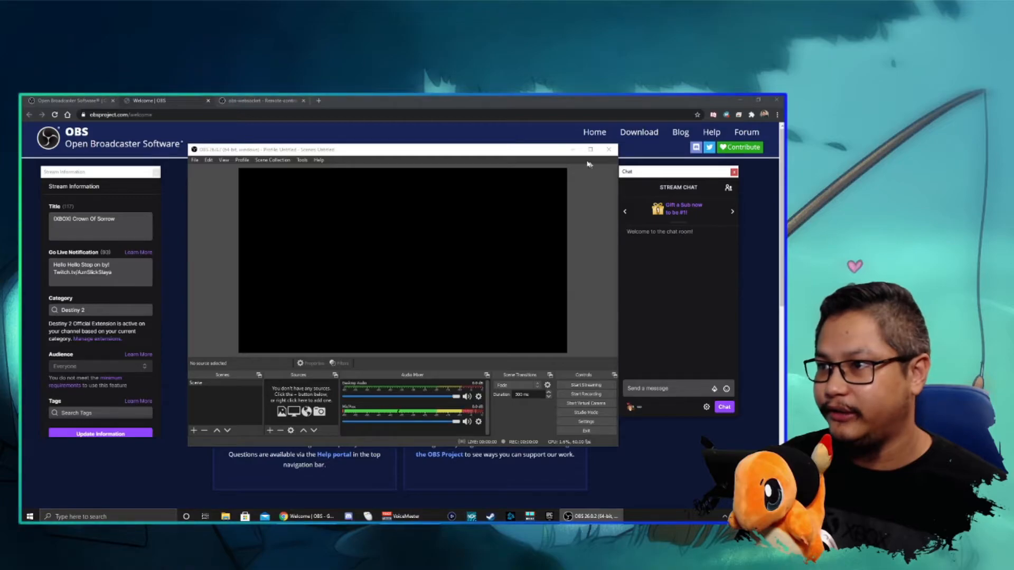
{"action": "left_click", "coordinate": [735, 171]}
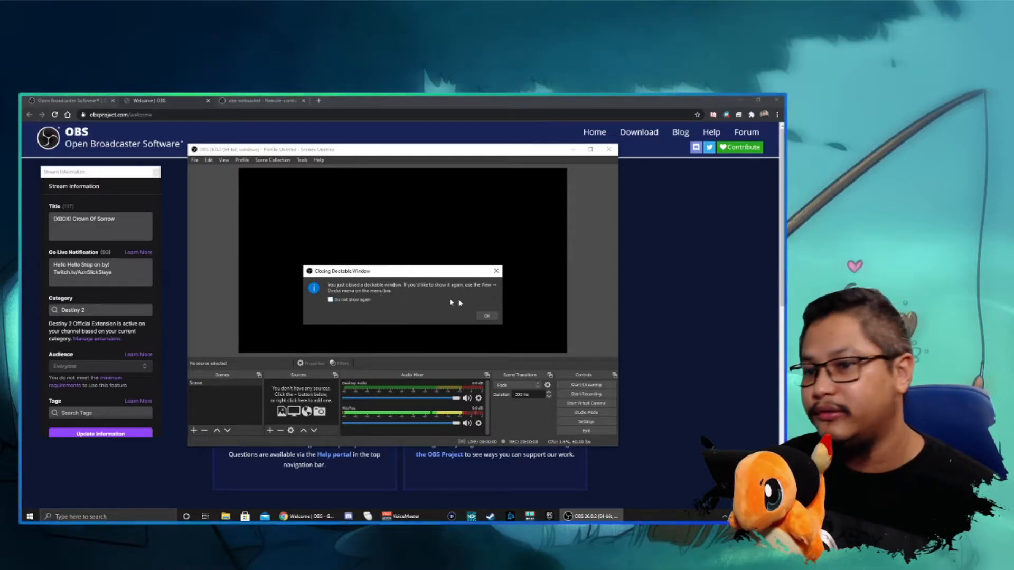
{"action": "key", "text": "Return"}
{"action": "key", "text": "super+Up"}
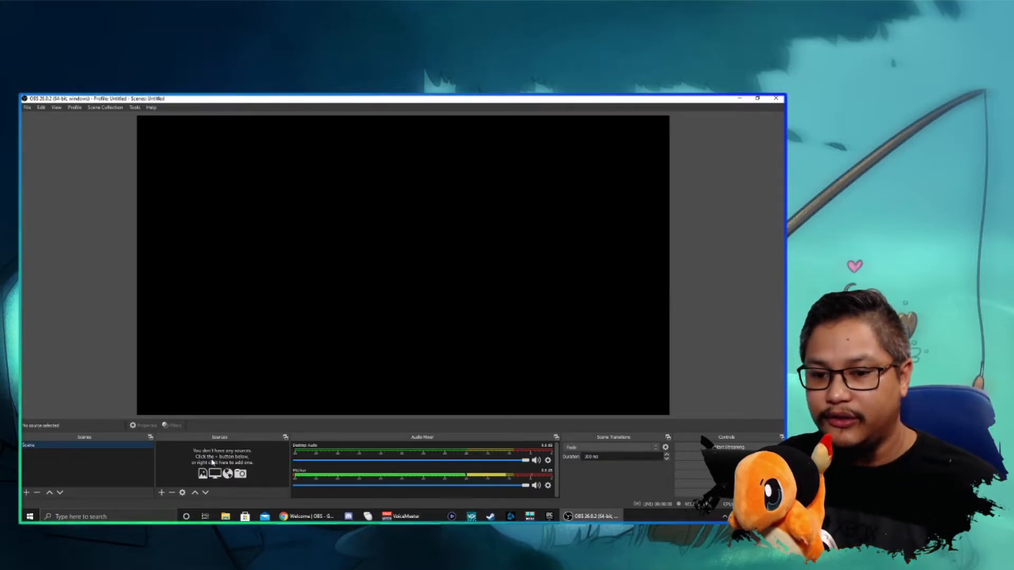
Step: Examine the available source types, including the Audio Input Capture and Audio Output Capture creation dialogs, without adding a source
{"action": "left_click", "coordinate": [161, 493]}
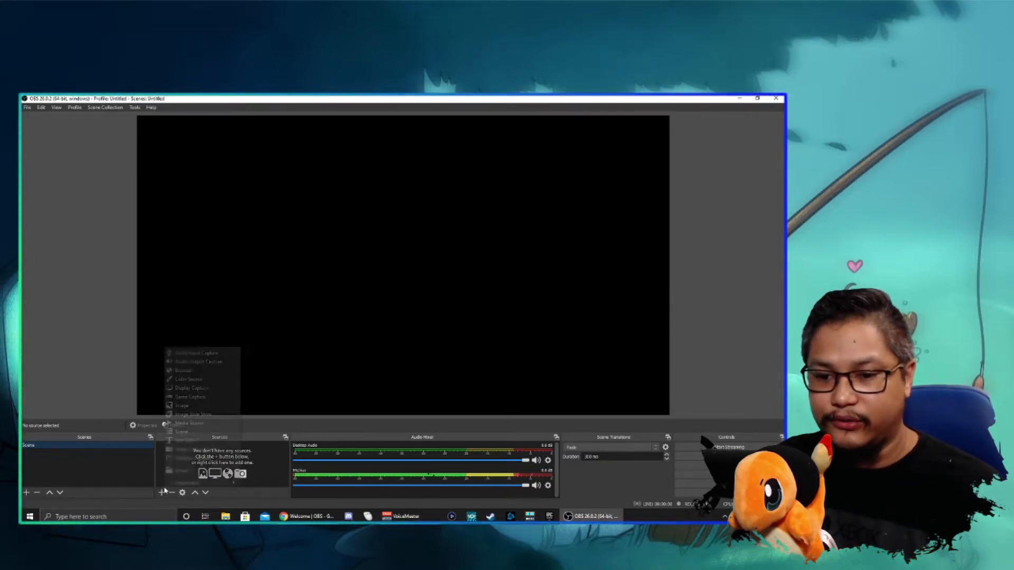
{"action": "left_click", "coordinate": [209, 354]}
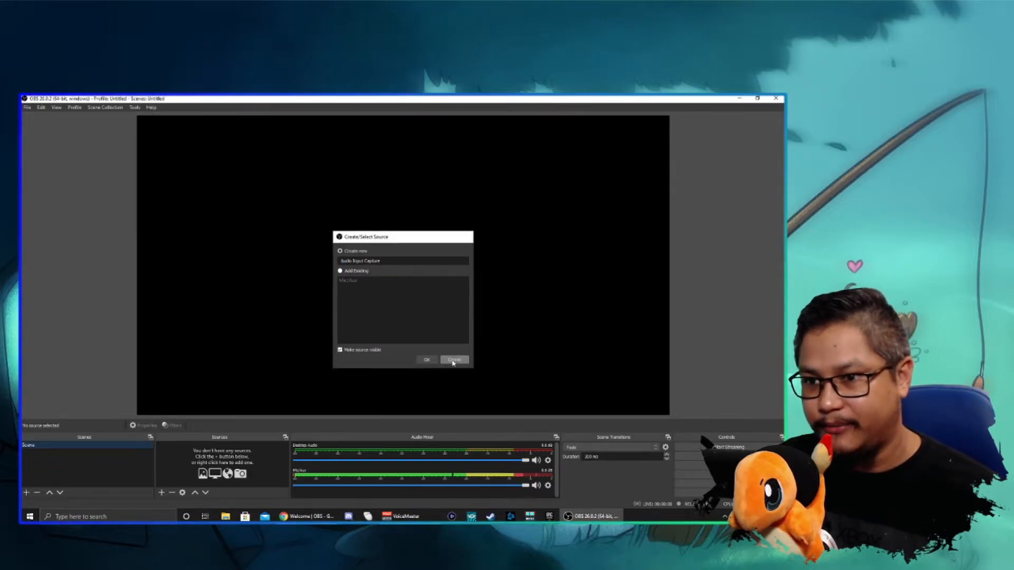
{"action": "left_click", "coordinate": [453, 360]}
{"action": "left_click", "coordinate": [161, 493]}
{"action": "left_click", "coordinate": [211, 355]}
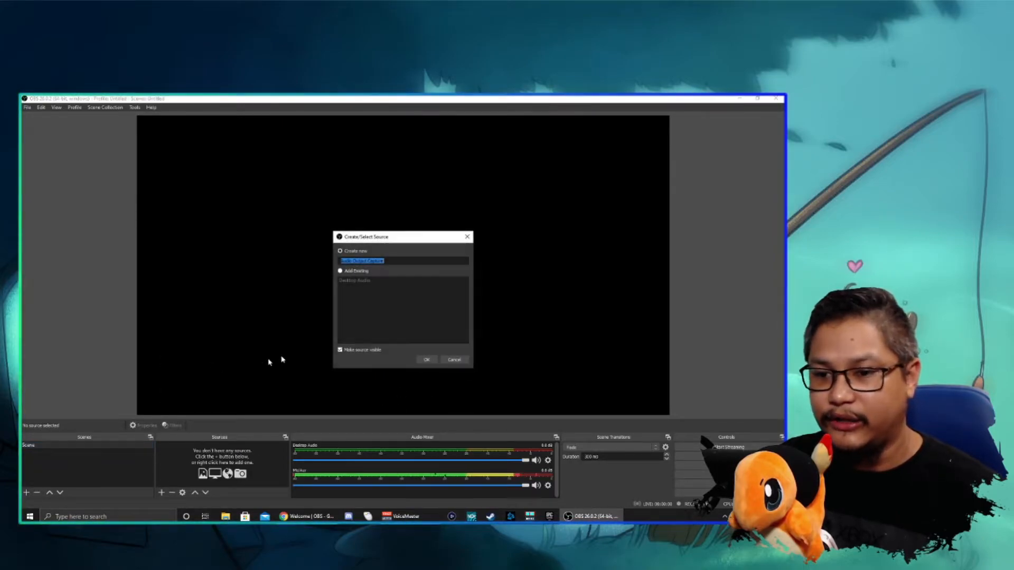
{"action": "left_click", "coordinate": [453, 360]}
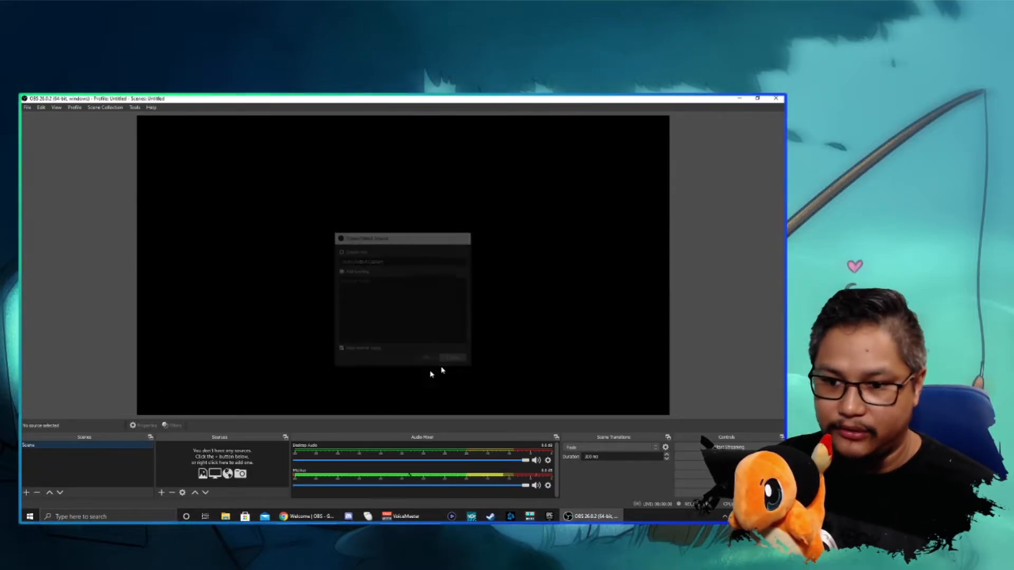
{"action": "left_click", "coordinate": [162, 493]}
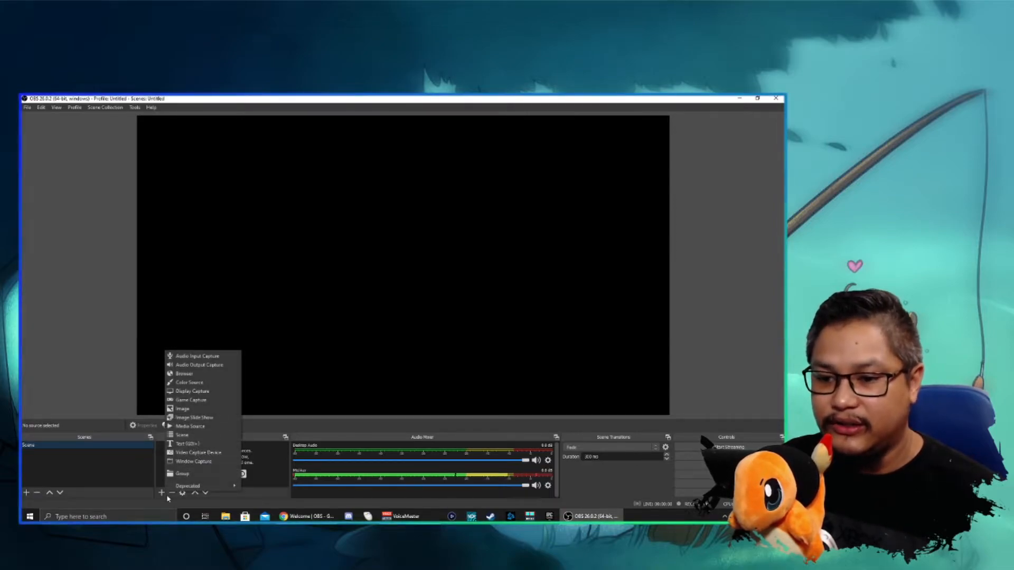
{"action": "left_click", "coordinate": [209, 353]}
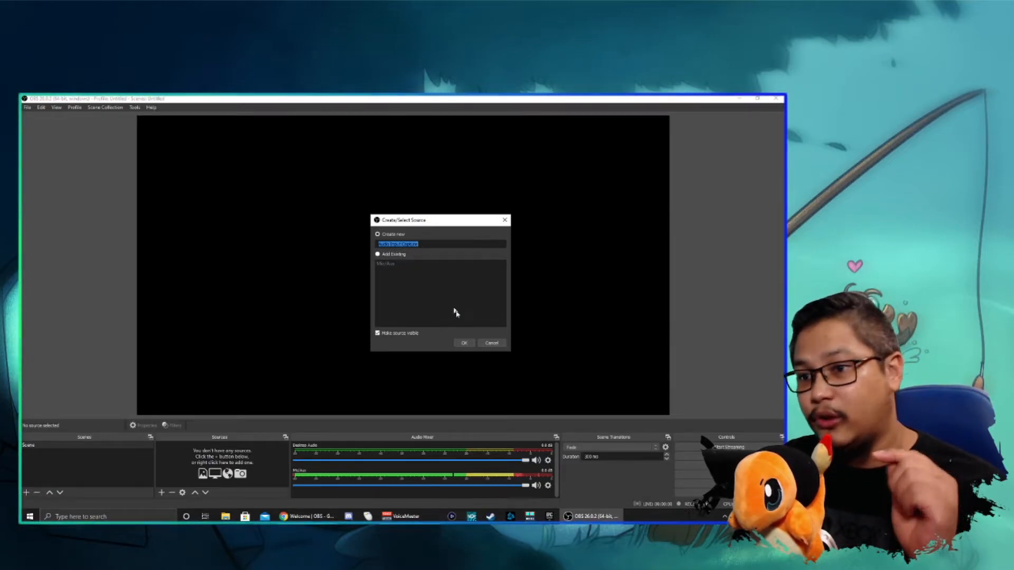
{"action": "left_click", "coordinate": [494, 344]}
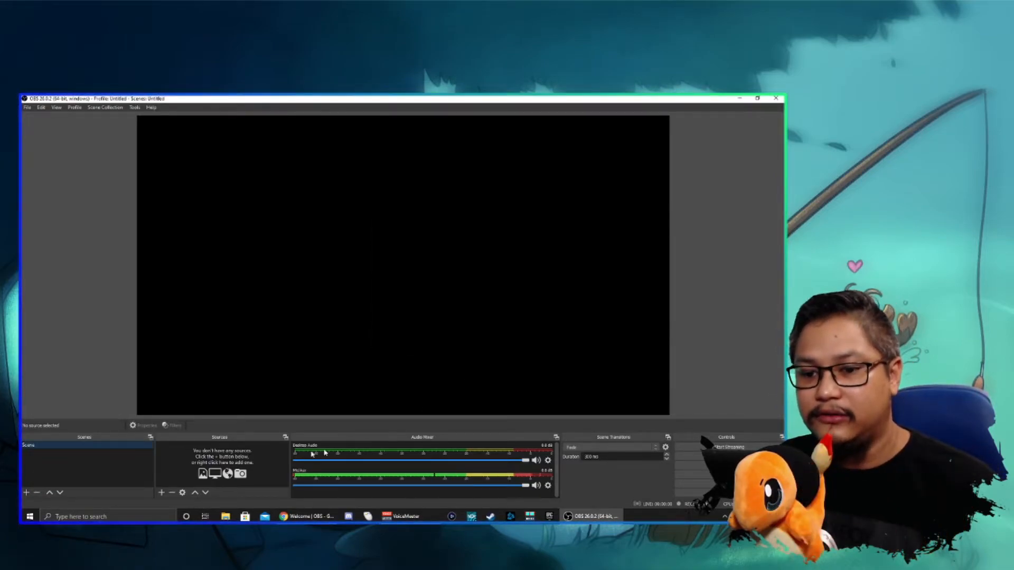
{"action": "left_click", "coordinate": [160, 493]}
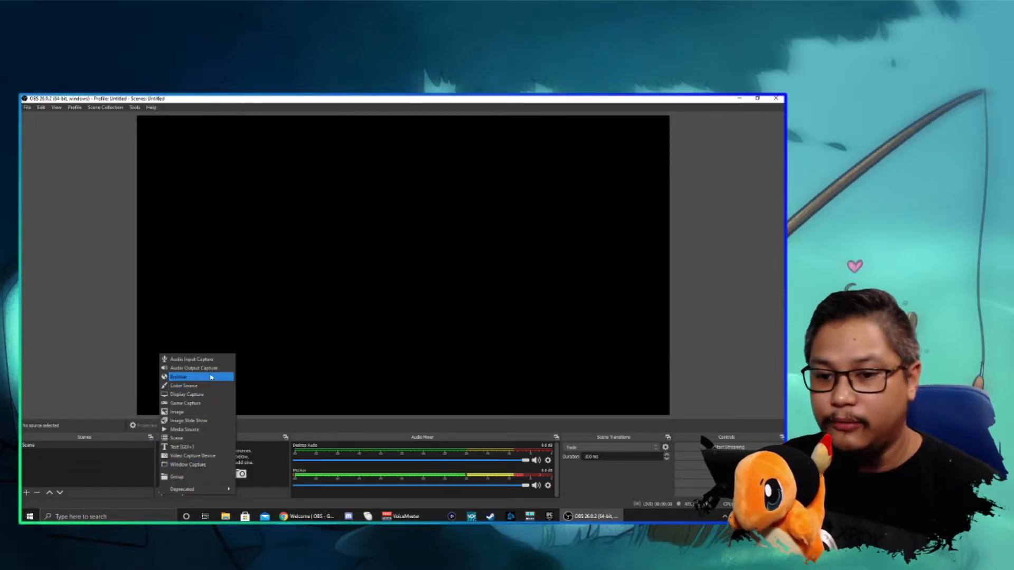
{"action": "left_click", "coordinate": [218, 371]}
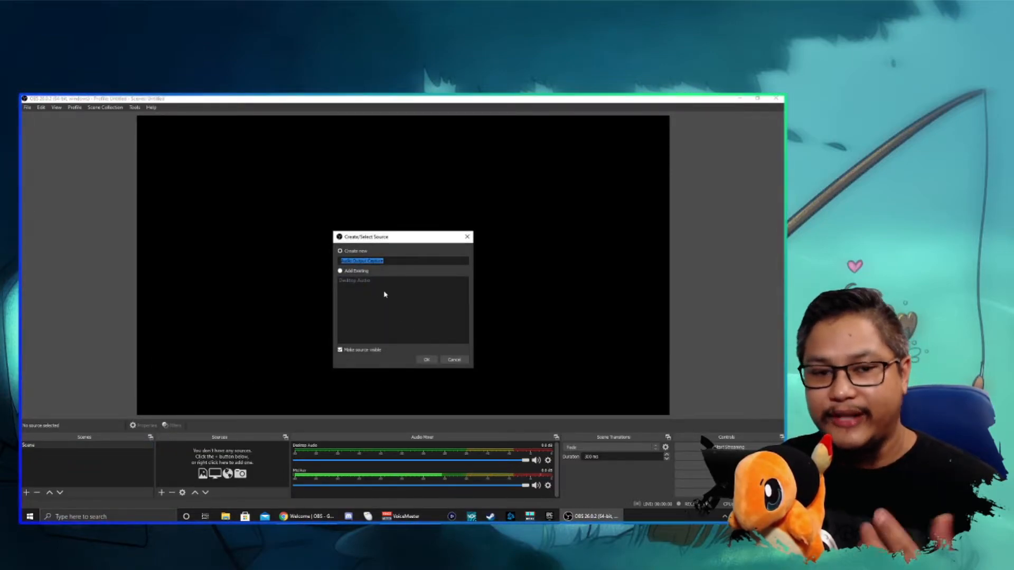
{"action": "left_click", "coordinate": [455, 360]}
{"action": "left_click", "coordinate": [161, 492]}
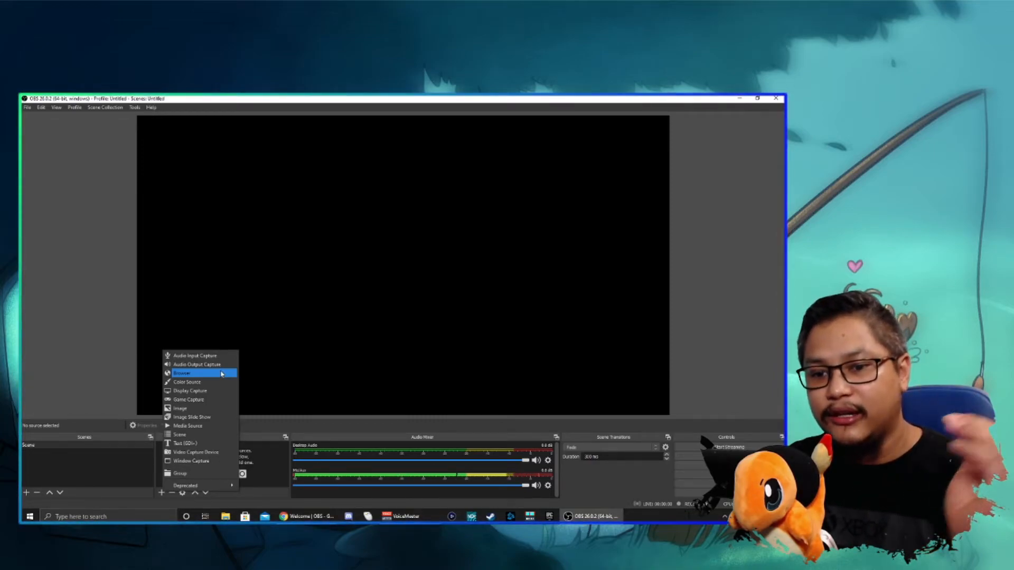
{"action": "left_click", "coordinate": [96, 374]}
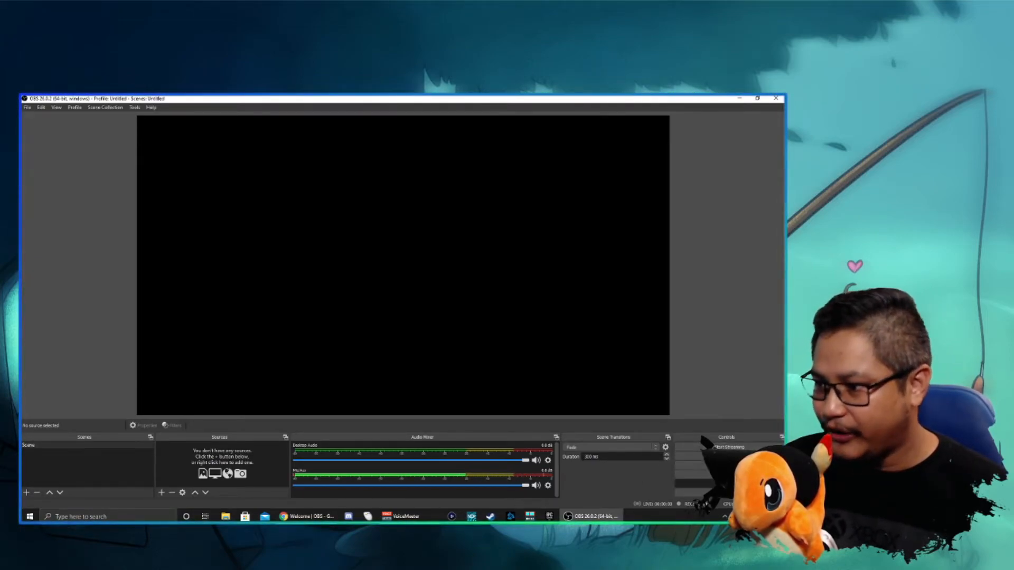
Step: Open the program settings, glance at the stream settings and switch the output mode to Advanced
{"action": "left_click", "coordinate": [692, 479]}
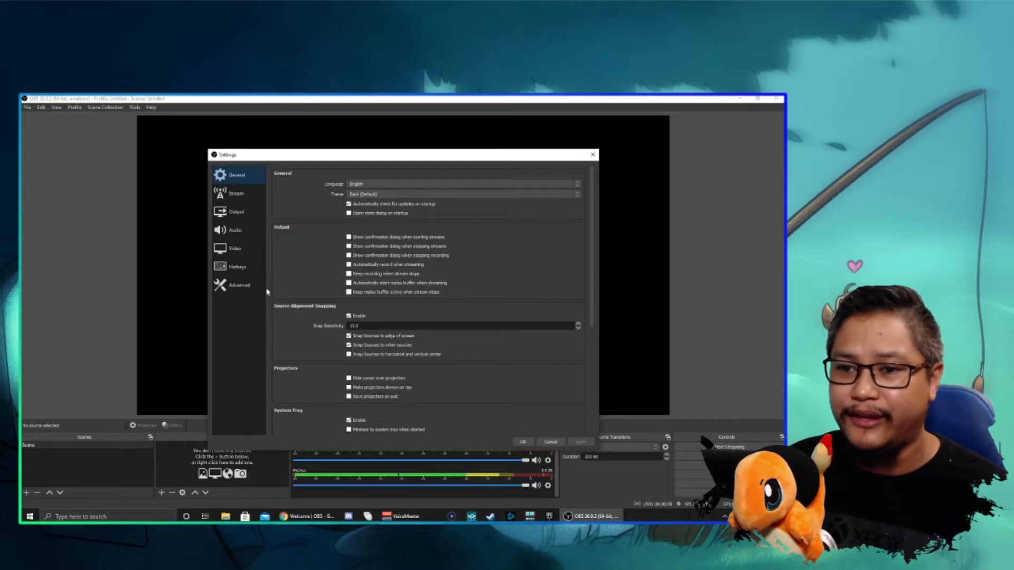
{"action": "left_click_drag", "start_coordinate": [317, 160], "coordinate": [359, 153]}
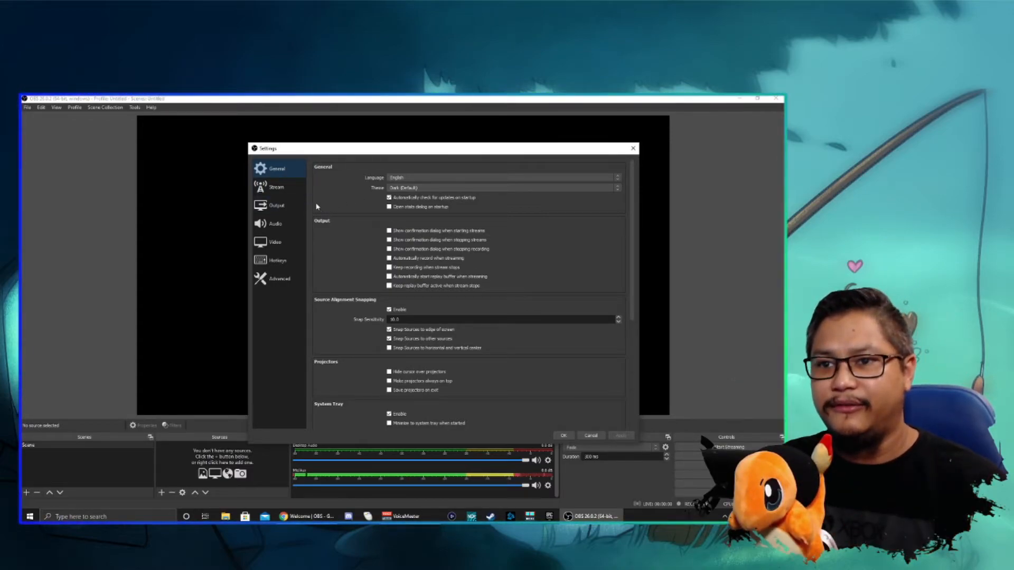
{"action": "left_click", "coordinate": [284, 188]}
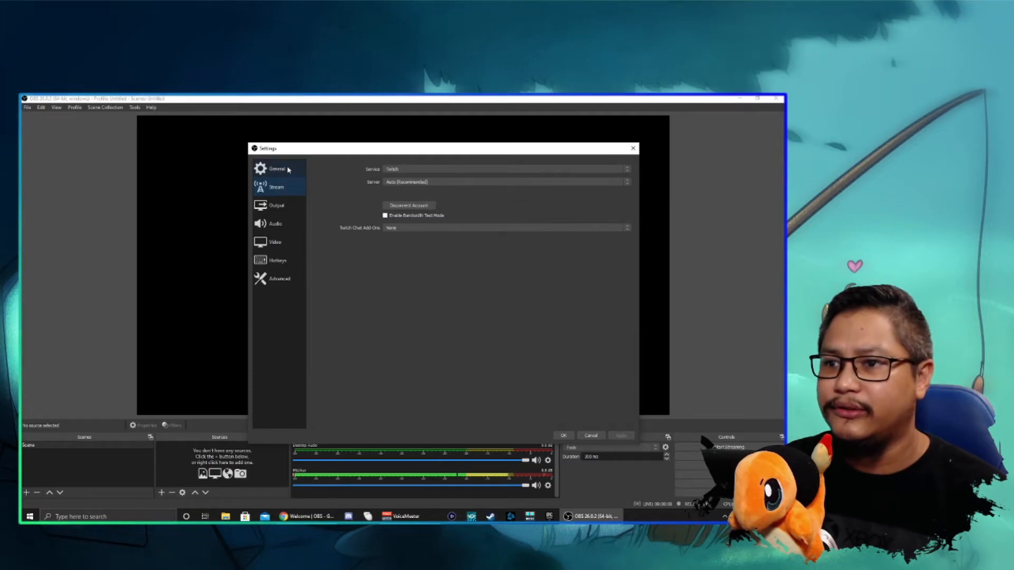
{"action": "left_click", "coordinate": [290, 170]}
{"action": "left_click", "coordinate": [278, 209]}
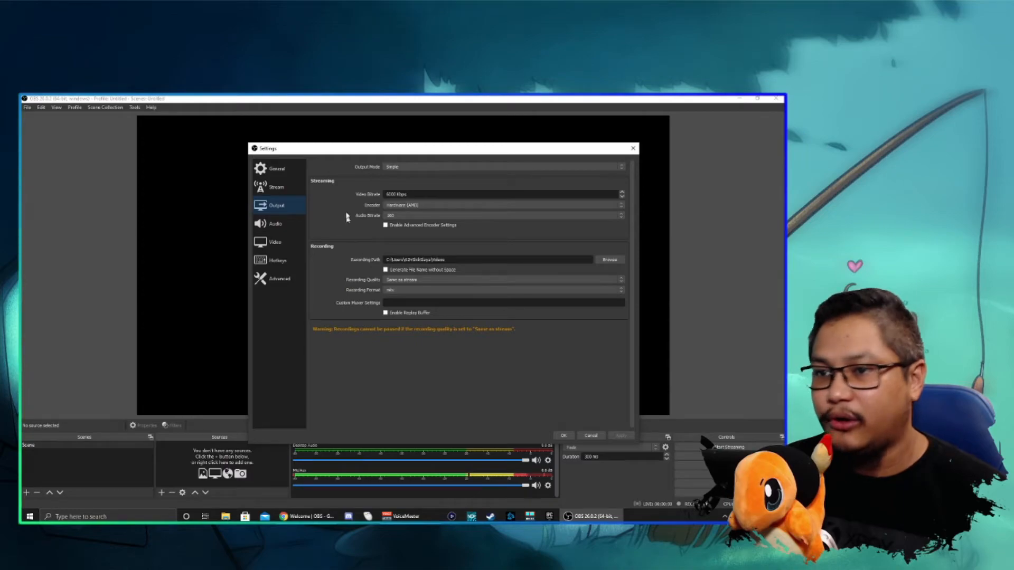
{"action": "left_click", "coordinate": [397, 167]}
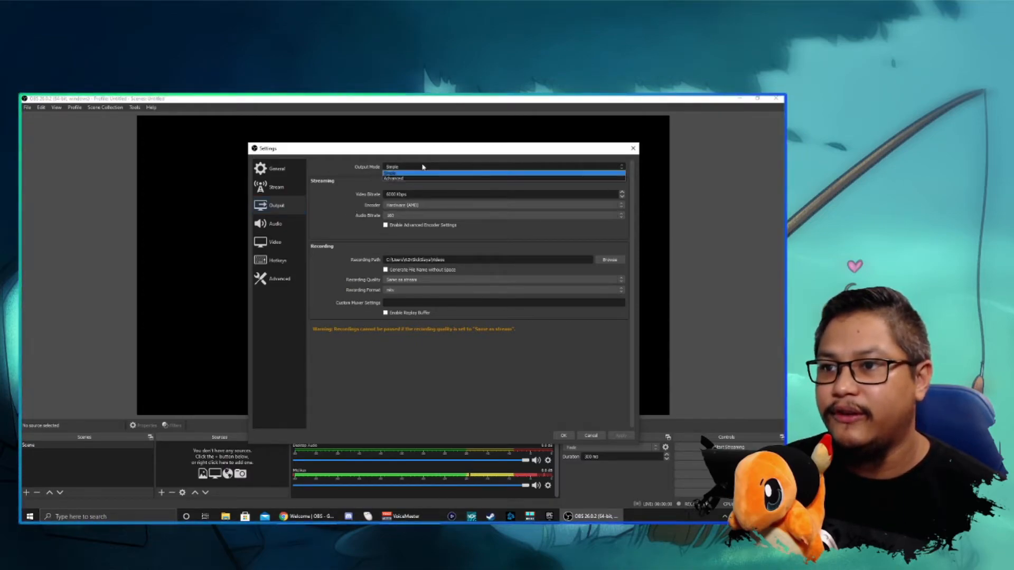
{"action": "left_click", "coordinate": [397, 176]}
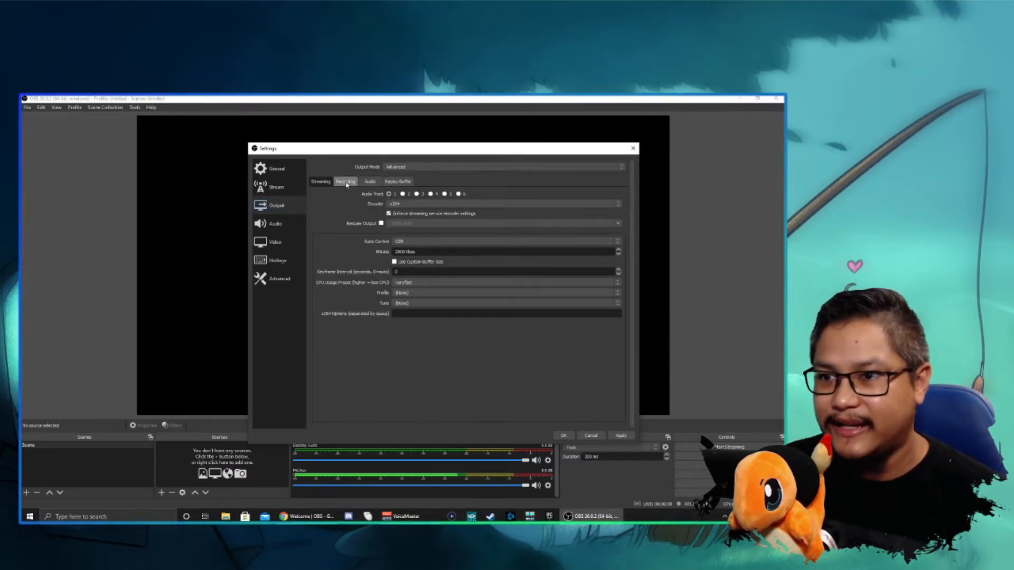
Step: Examine the Streaming, Recording, Audio and Replay Buffer sections of the advanced output settings
{"action": "left_click", "coordinate": [370, 182]}
{"action": "left_click", "coordinate": [397, 182]}
{"action": "left_click", "coordinate": [345, 182]}
{"action": "left_click", "coordinate": [321, 181]}
{"action": "left_click", "coordinate": [345, 182]}
{"action": "left_click", "coordinate": [320, 182]}
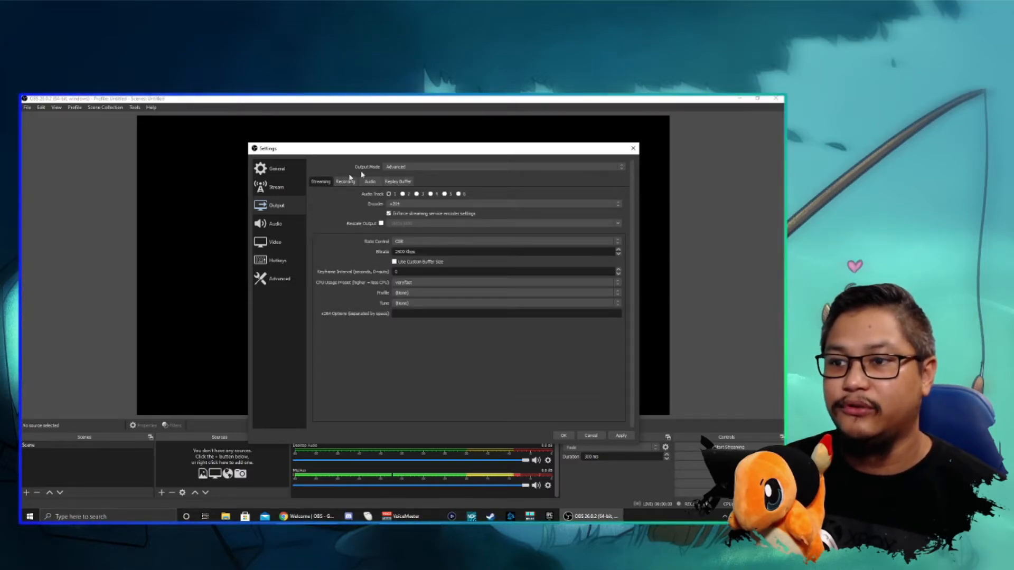
{"action": "left_click", "coordinate": [345, 182]}
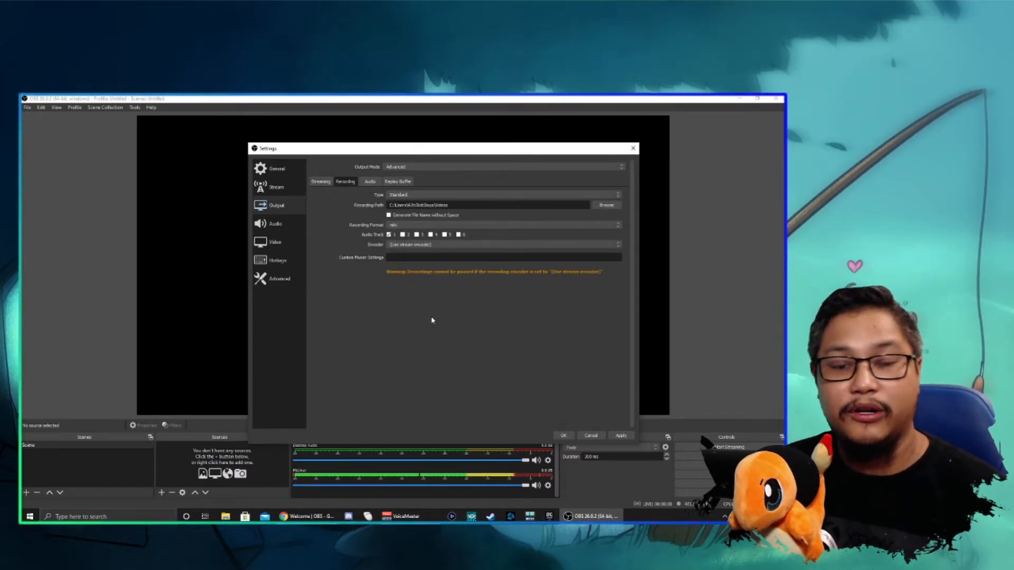
{"action": "left_click", "coordinate": [370, 181]}
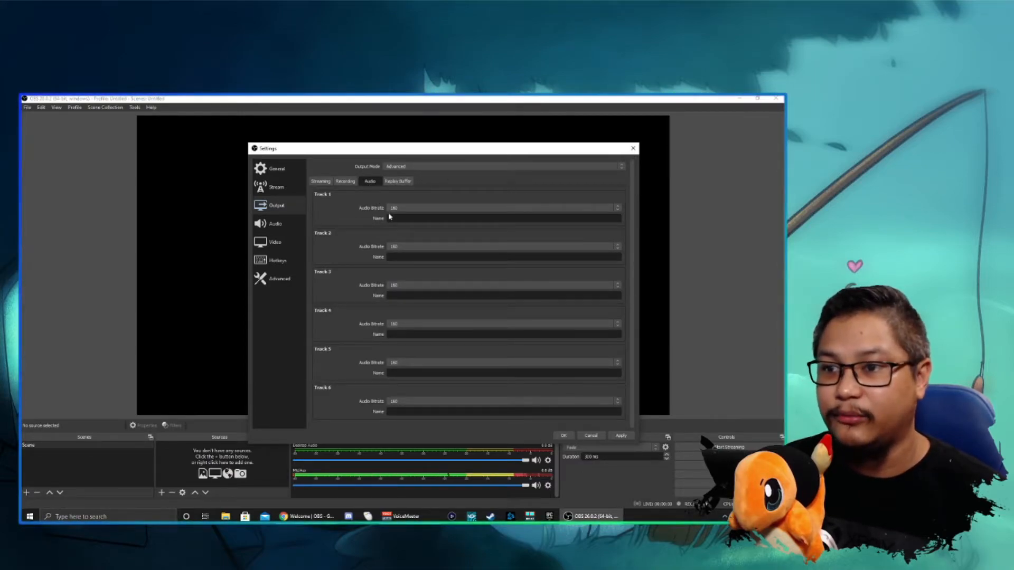
{"action": "left_click", "coordinate": [399, 181]}
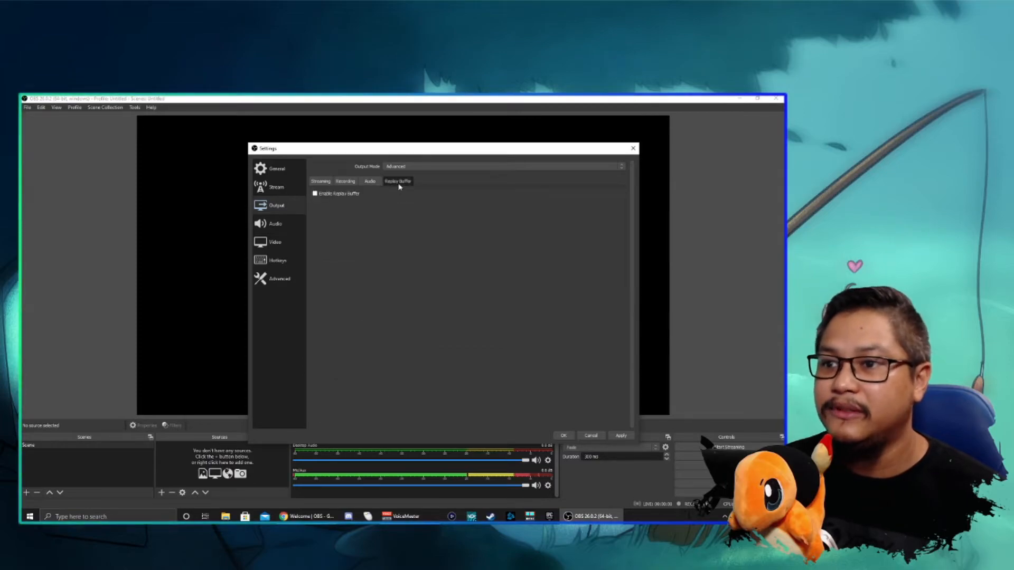
Step: Try enabling the replay buffer, disable it again, return to the streaming output settings and shift the settings dialog slightly
{"action": "left_click", "coordinate": [315, 194]}
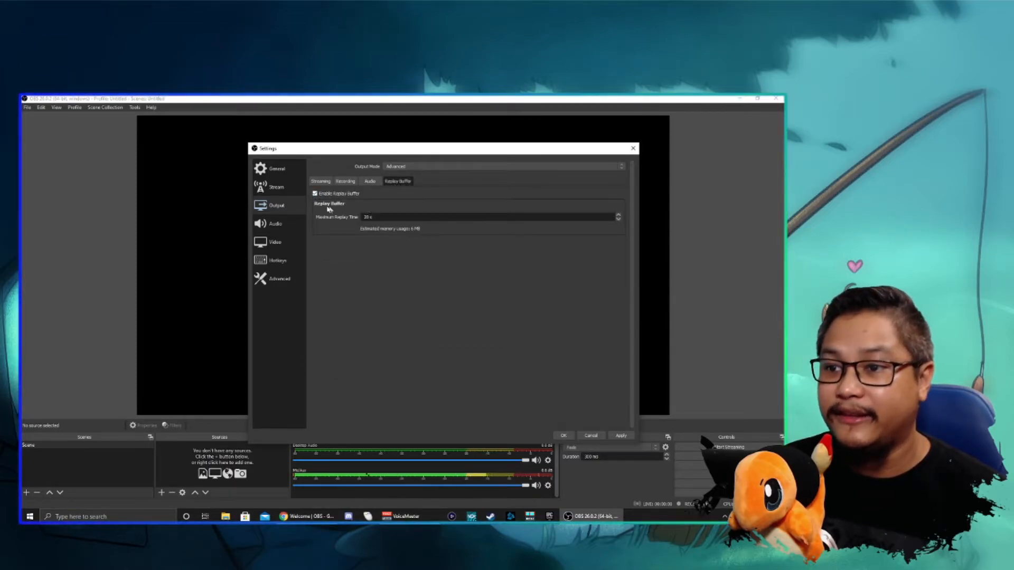
{"action": "left_click", "coordinate": [316, 194]}
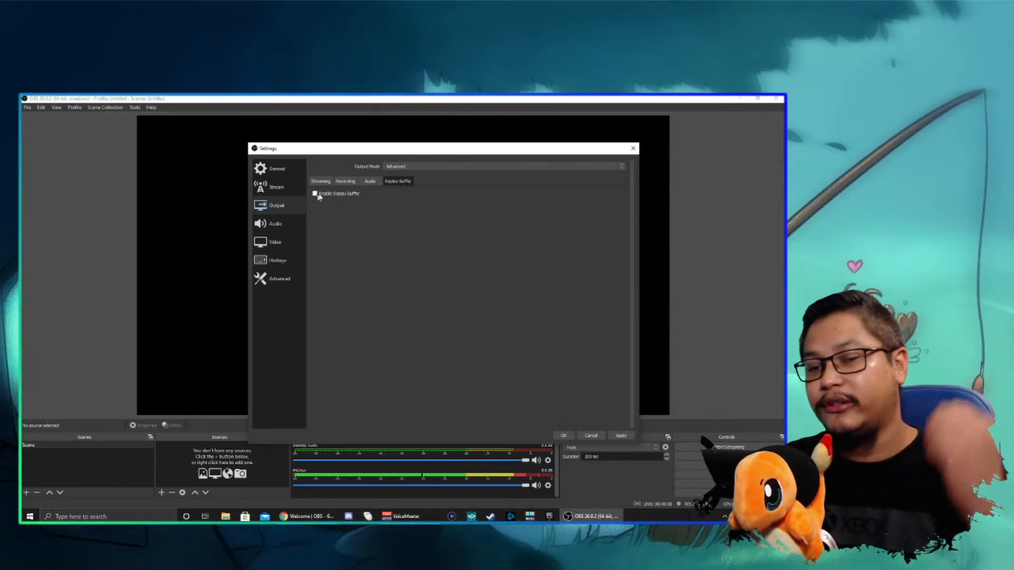
{"action": "left_click", "coordinate": [326, 183]}
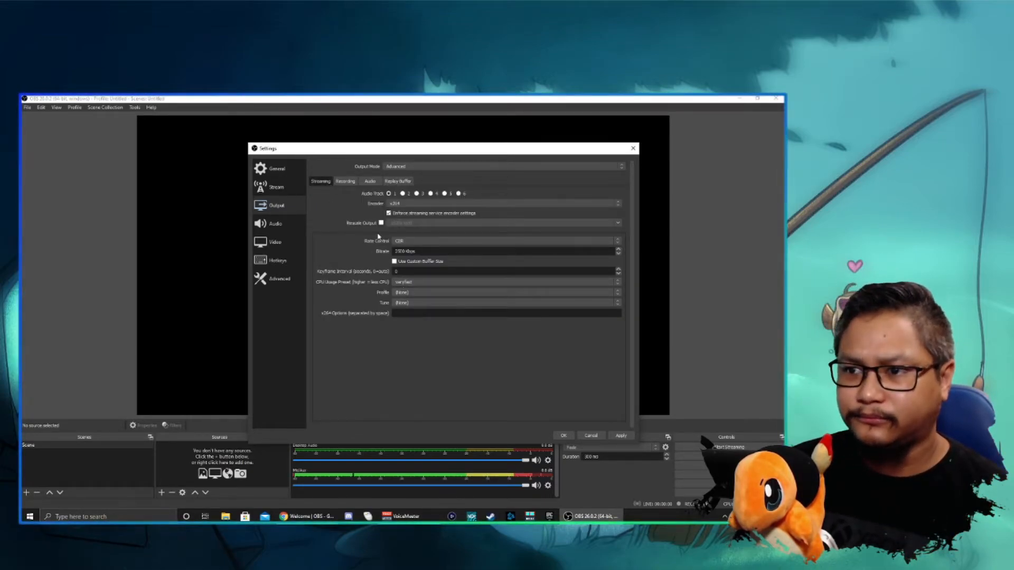
{"action": "left_click_drag", "start_coordinate": [470, 153], "coordinate": [459, 132]}
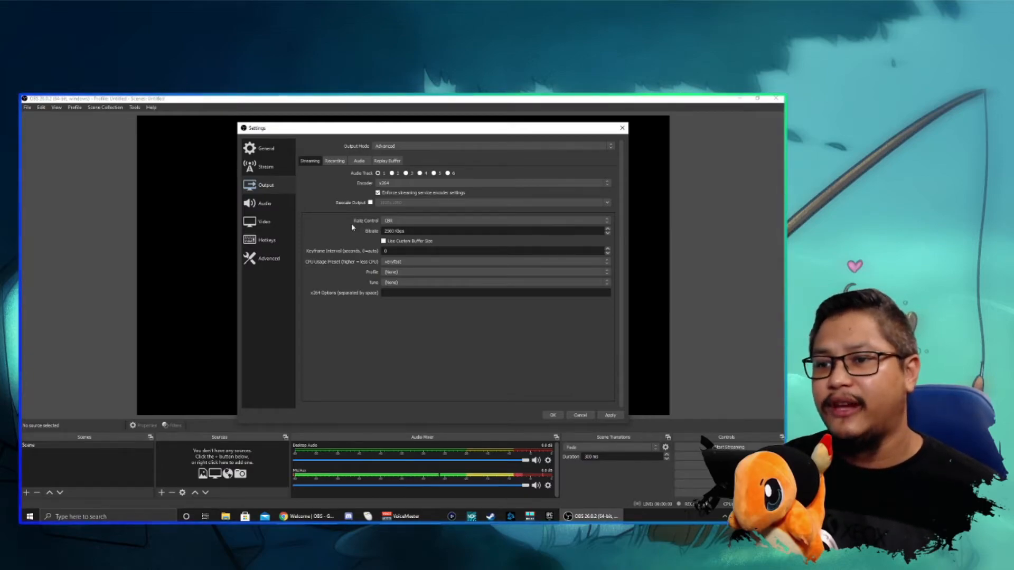
Step: Check the available streaming encoders, try other streaming audio tracks and return the selection to track 1
{"action": "left_click", "coordinate": [383, 184]}
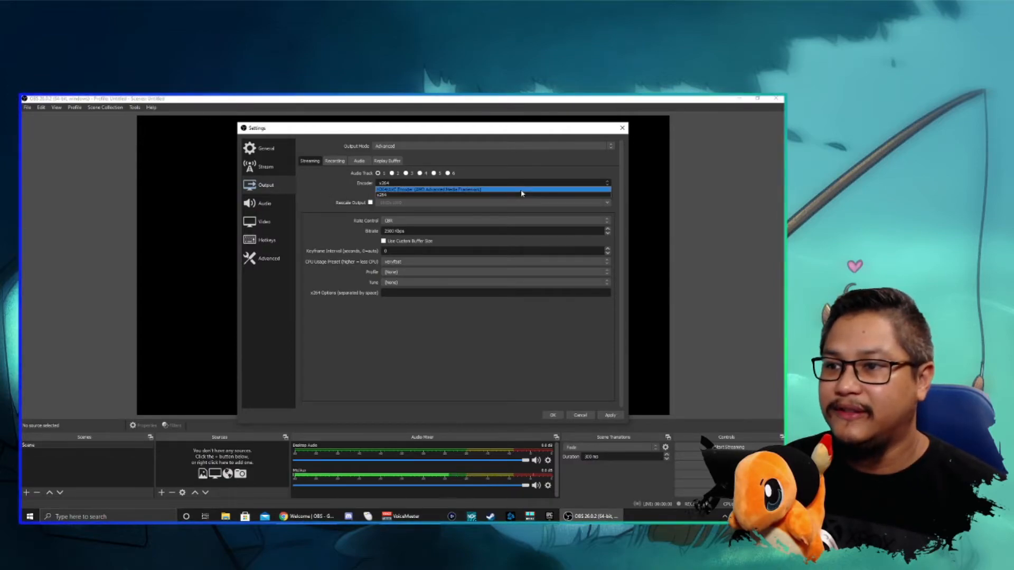
{"action": "left_click", "coordinate": [331, 190]}
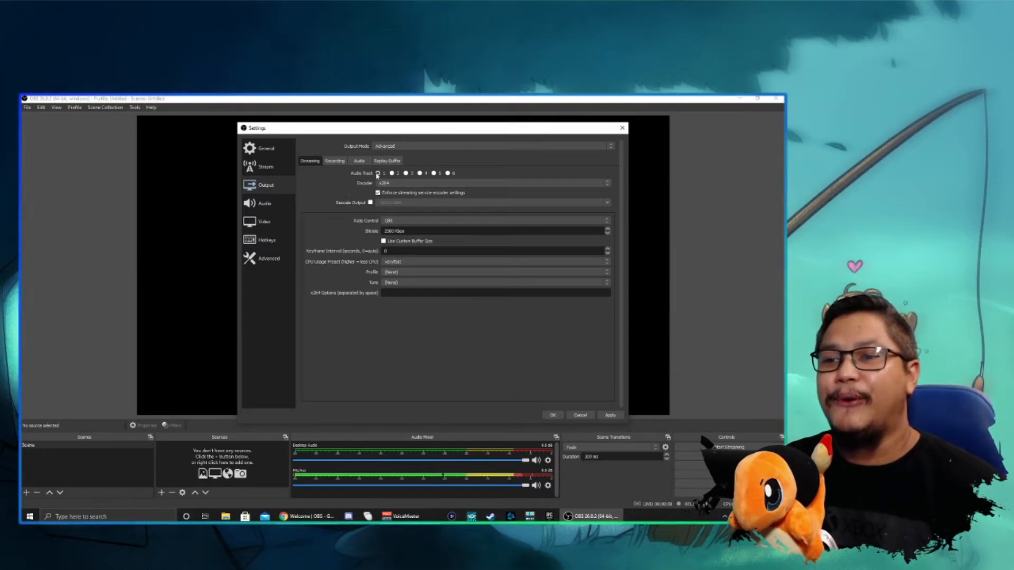
{"action": "left_click", "coordinate": [394, 174]}
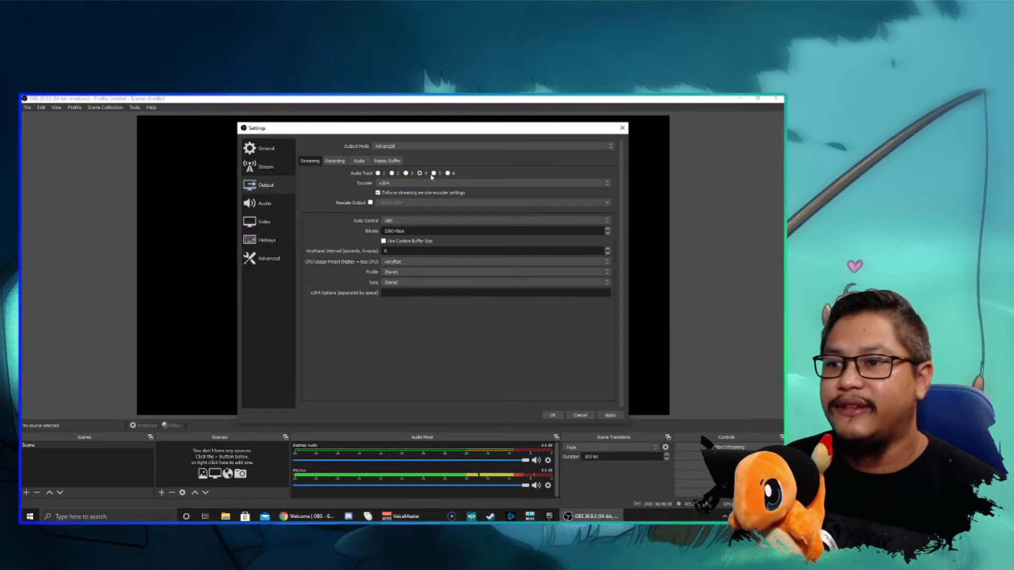
{"action": "left_click", "coordinate": [378, 174]}
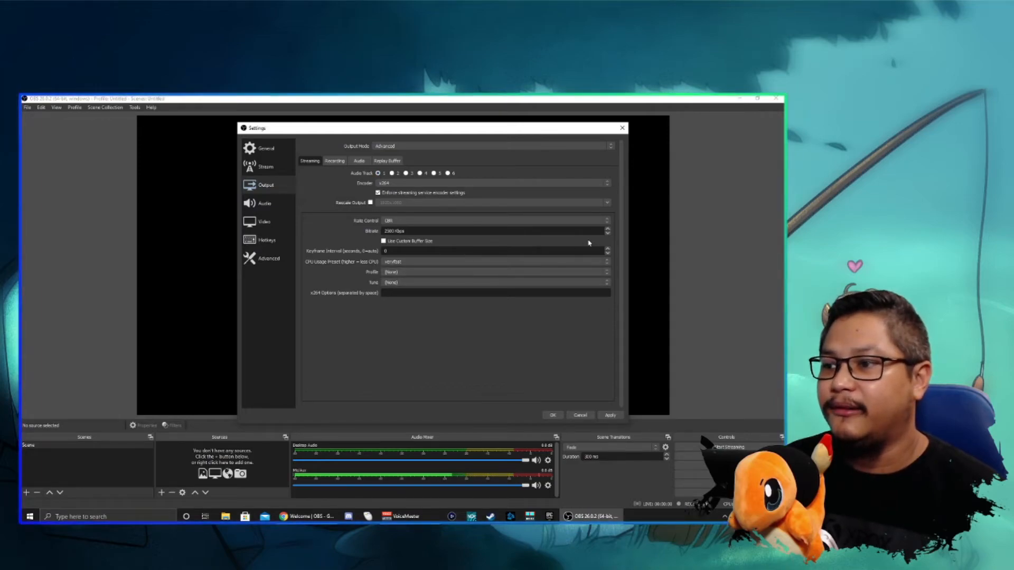
Step: Look at the audio track bitrates, try enabling extra recording audio tracks and leave only track 1 selected
{"action": "left_click", "coordinate": [359, 162]}
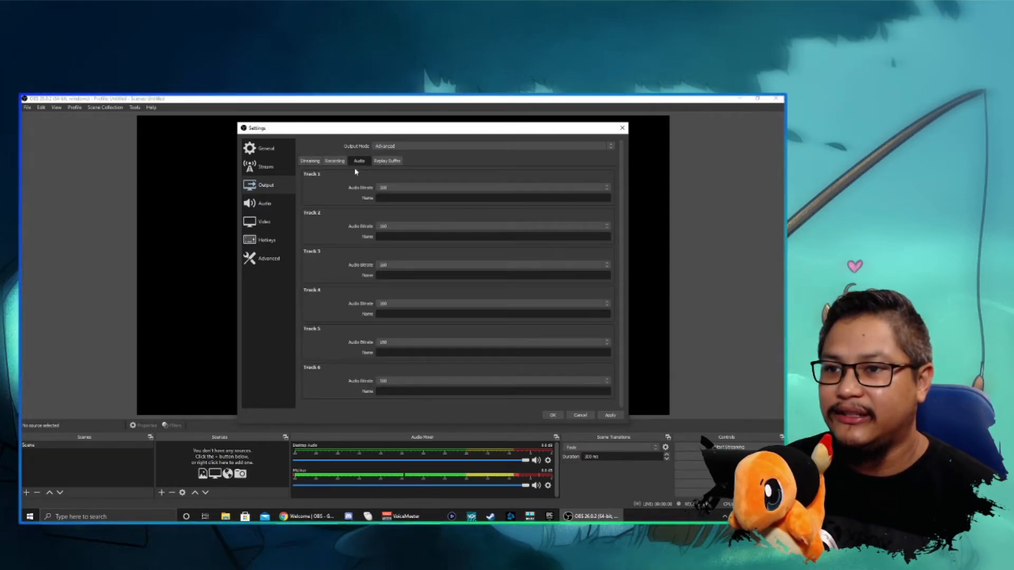
{"action": "left_click", "coordinate": [332, 161]}
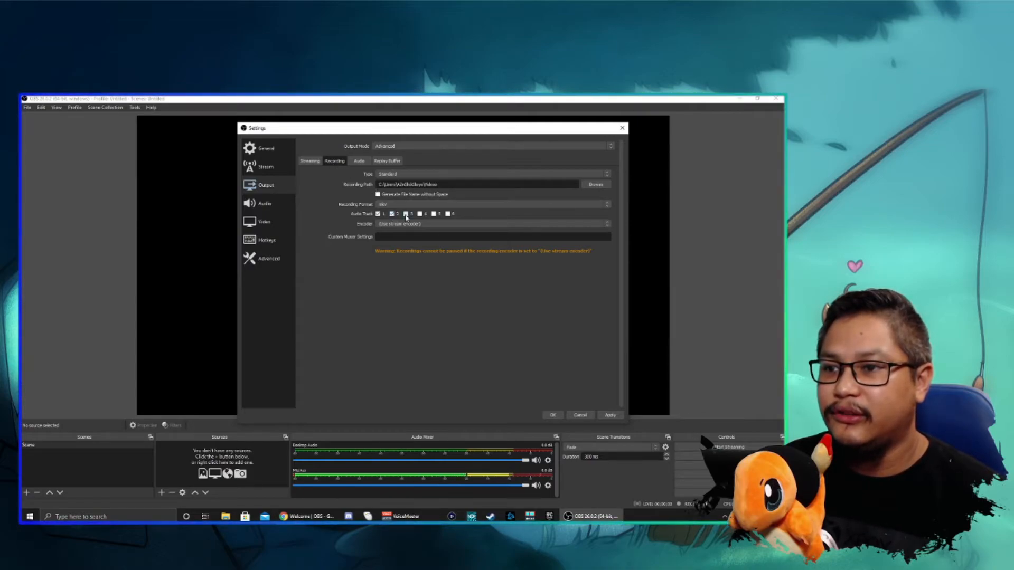
{"action": "left_click", "coordinate": [448, 215]}
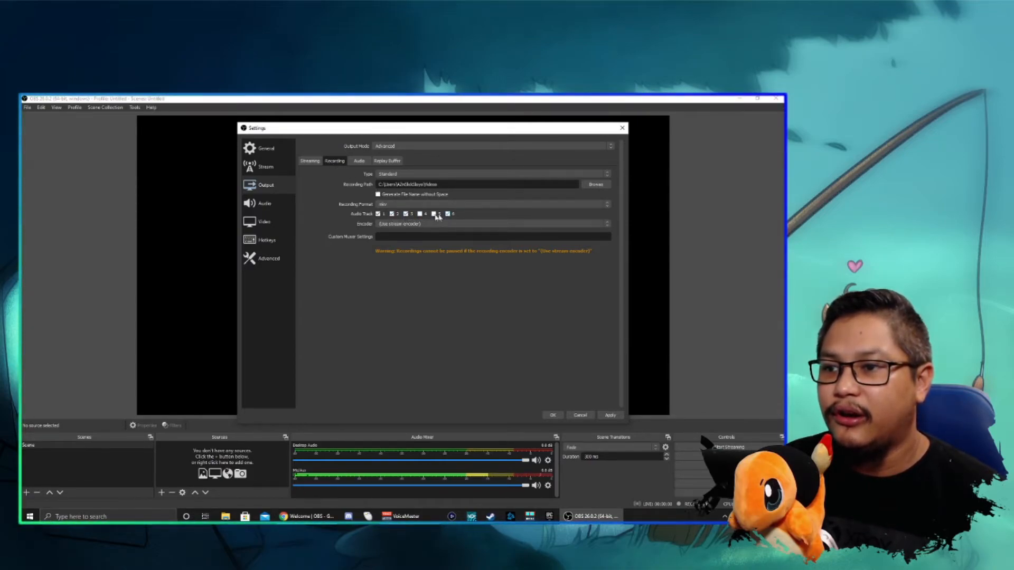
{"action": "left_click", "coordinate": [420, 214]}
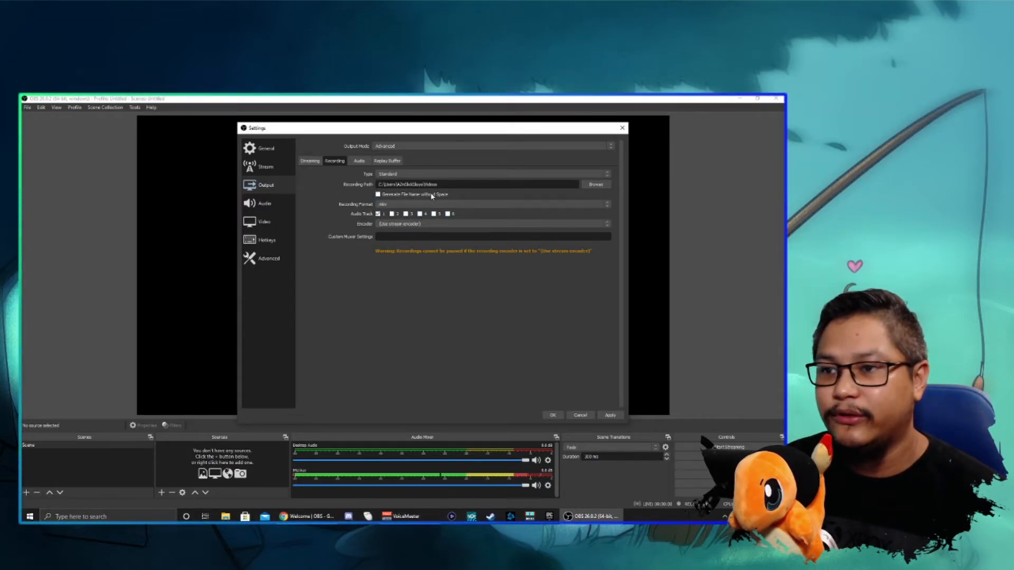
Step: Return to the streaming output settings and change the streaming bitrate
{"action": "left_click", "coordinate": [309, 162]}
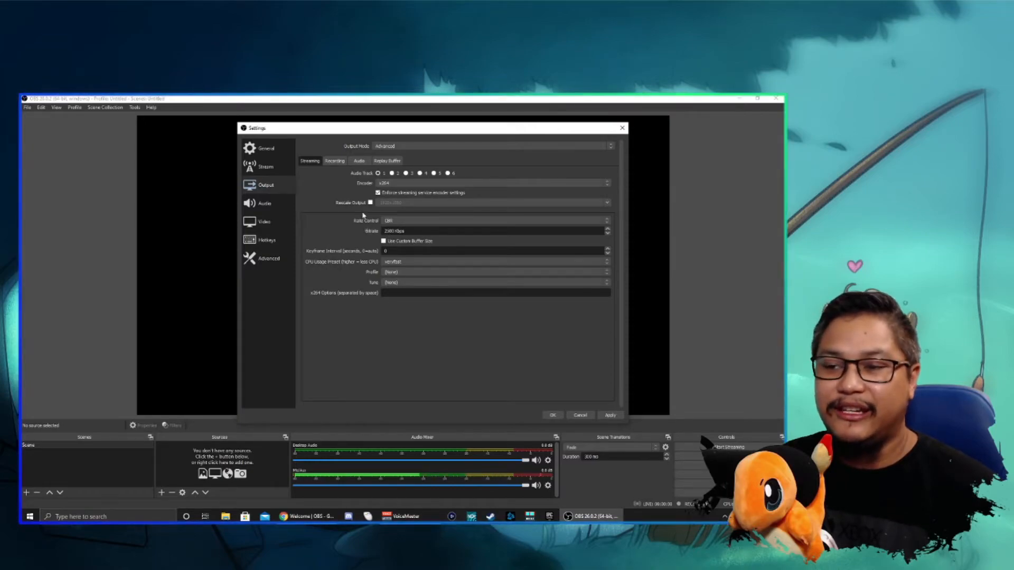
{"action": "double_click", "coordinate": [389, 231]}
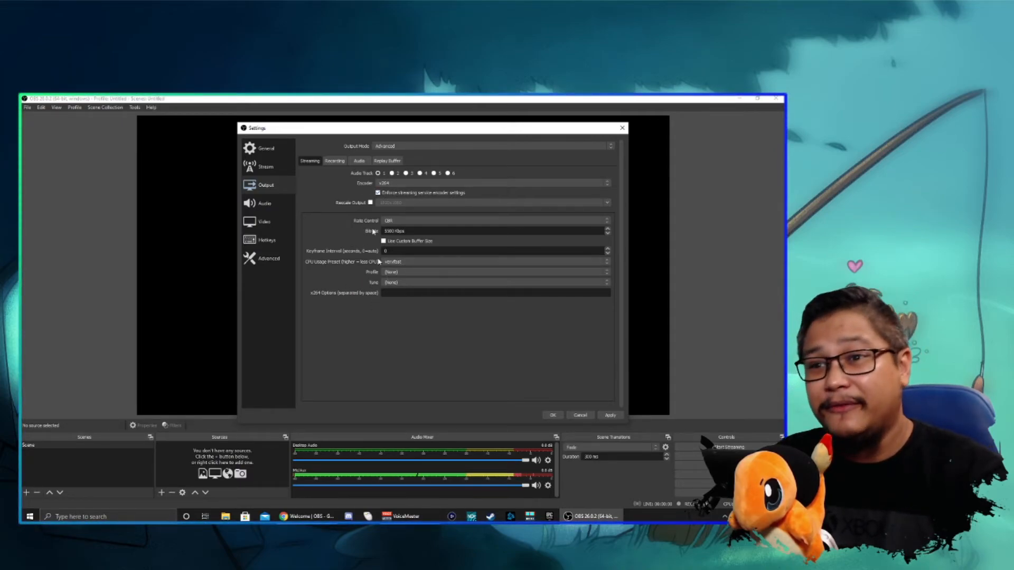
Step: Review all four output sections again, ending on Streaming, and check the available CPU usage presets
{"action": "left_click", "coordinate": [335, 161]}
{"action": "left_click", "coordinate": [359, 160]}
{"action": "left_click", "coordinate": [387, 161]}
{"action": "left_click", "coordinate": [310, 161]}
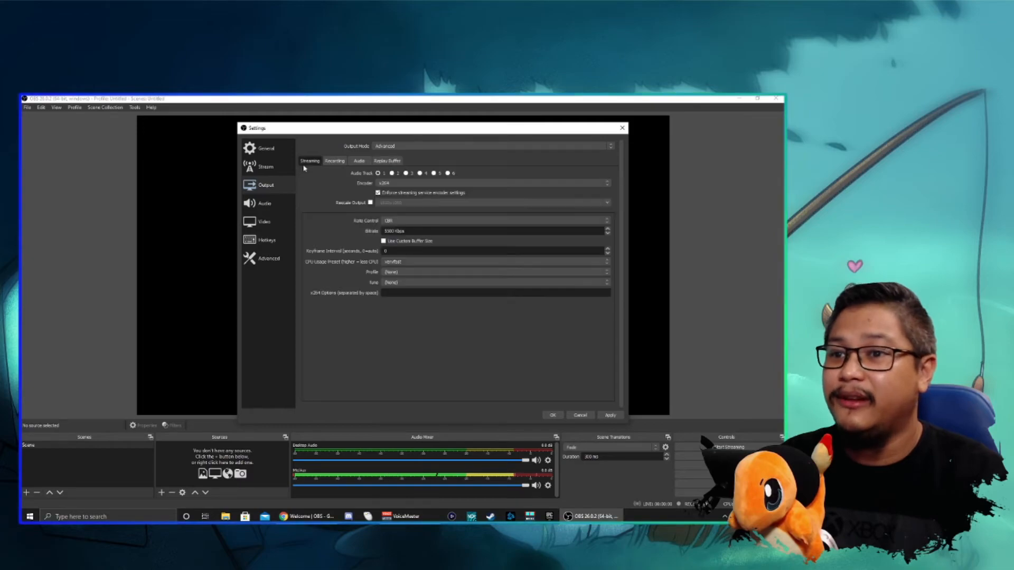
{"action": "left_click", "coordinate": [334, 160]}
{"action": "left_click", "coordinate": [360, 161]}
{"action": "left_click", "coordinate": [387, 161]}
{"action": "left_click", "coordinate": [312, 161]}
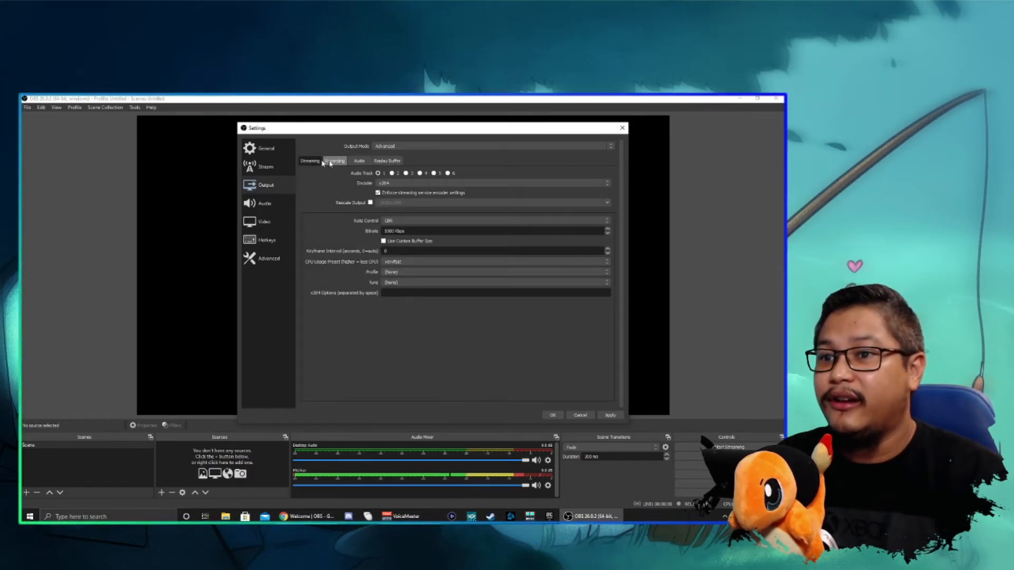
{"action": "left_click", "coordinate": [334, 160]}
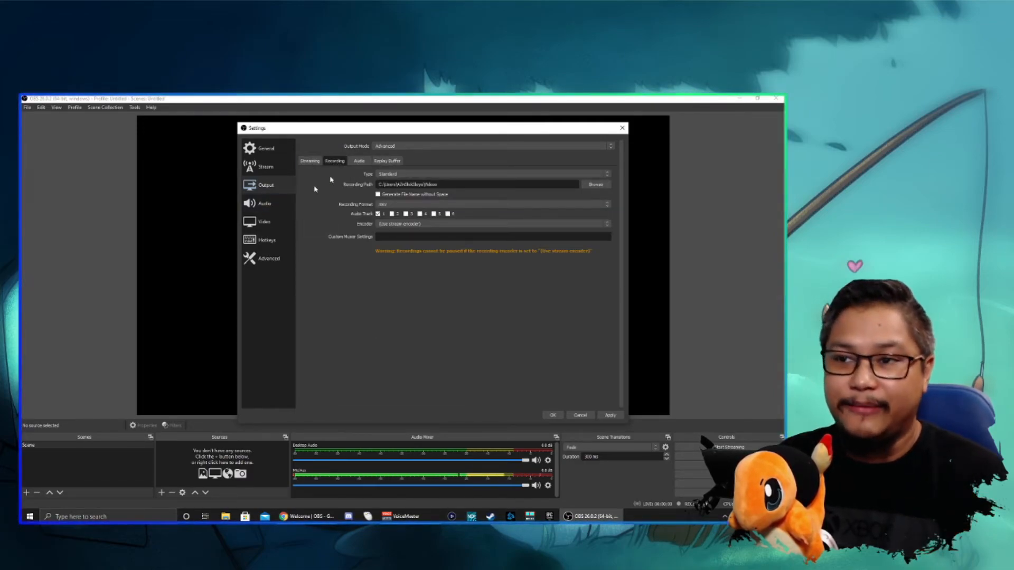
{"action": "left_click", "coordinate": [312, 161]}
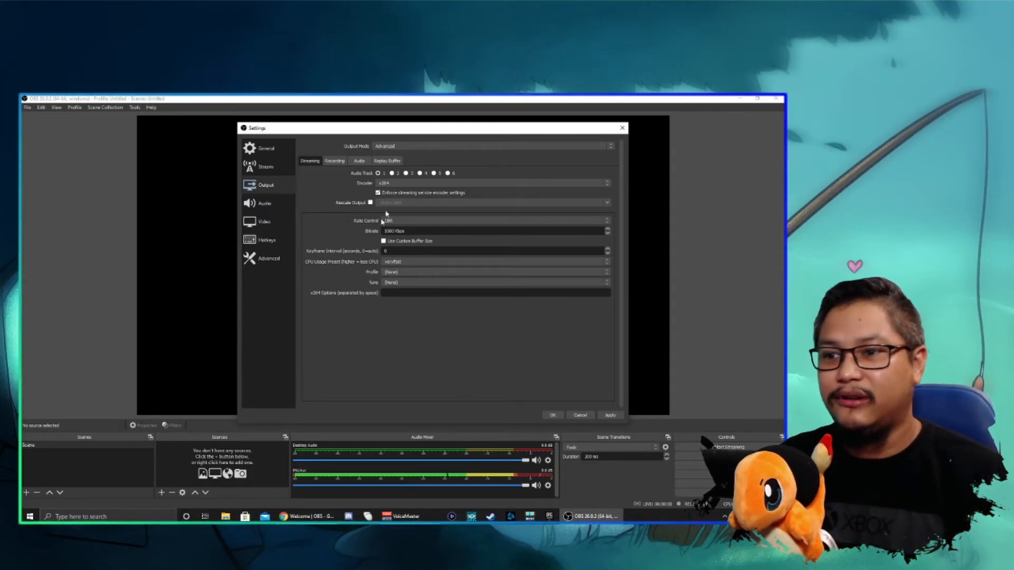
{"action": "left_click", "coordinate": [404, 260]}
{"action": "left_click", "coordinate": [345, 249]}
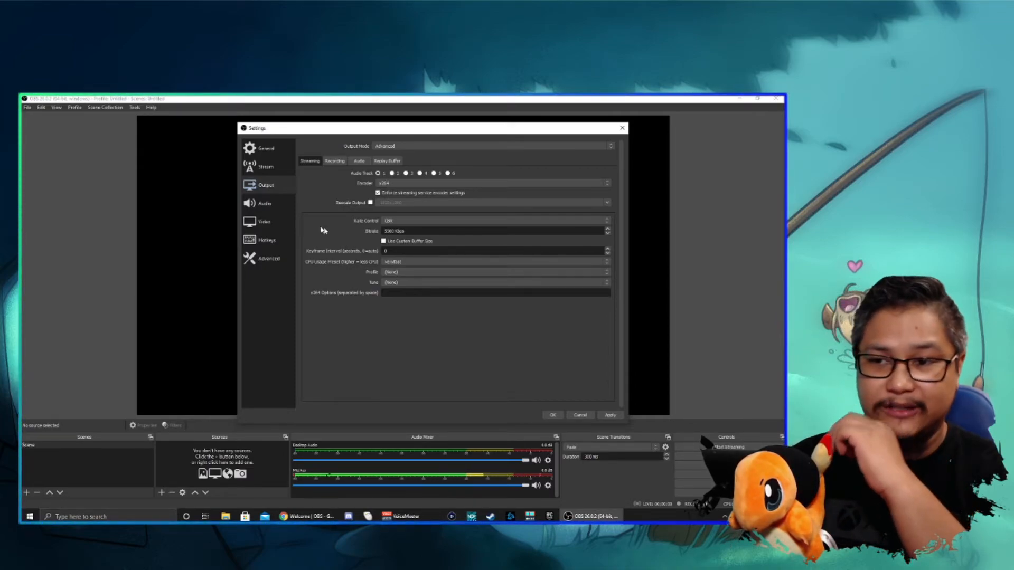
Step: Set the Desktop Audio and Mic/Auxiliary Audio global devices to Disabled in the audio settings
{"action": "left_click", "coordinate": [264, 205]}
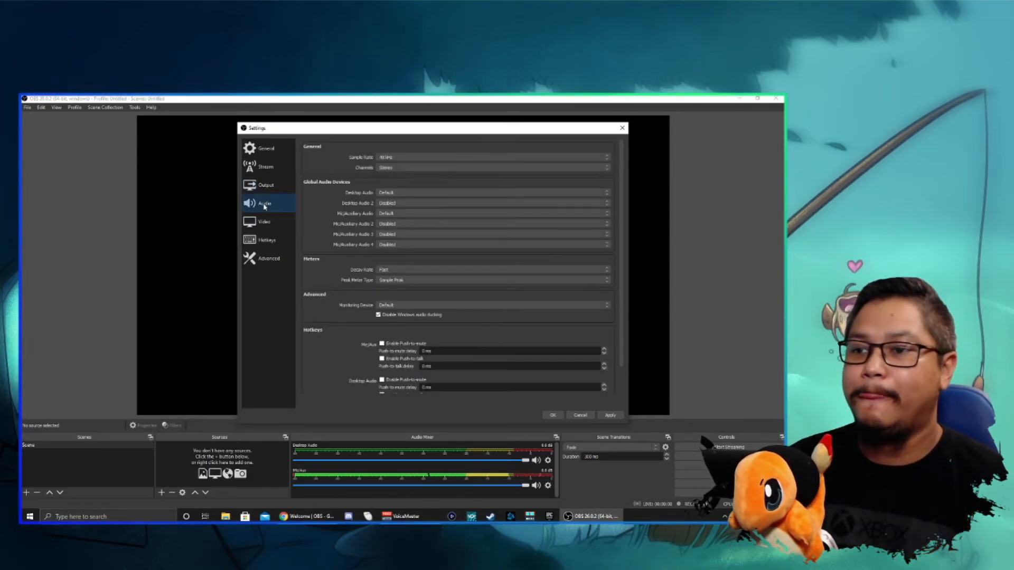
{"action": "left_click", "coordinate": [408, 194]}
{"action": "left_click", "coordinate": [400, 200]}
{"action": "left_click", "coordinate": [398, 212]}
{"action": "left_click", "coordinate": [394, 220]}
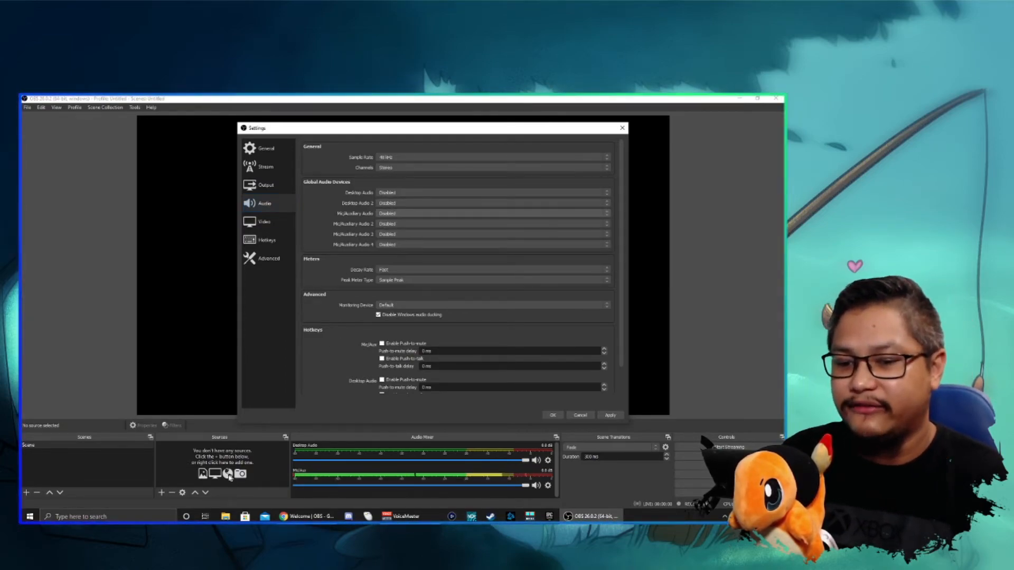
Step: Open the video settings and check the available common FPS values
{"action": "left_click", "coordinate": [264, 222]}
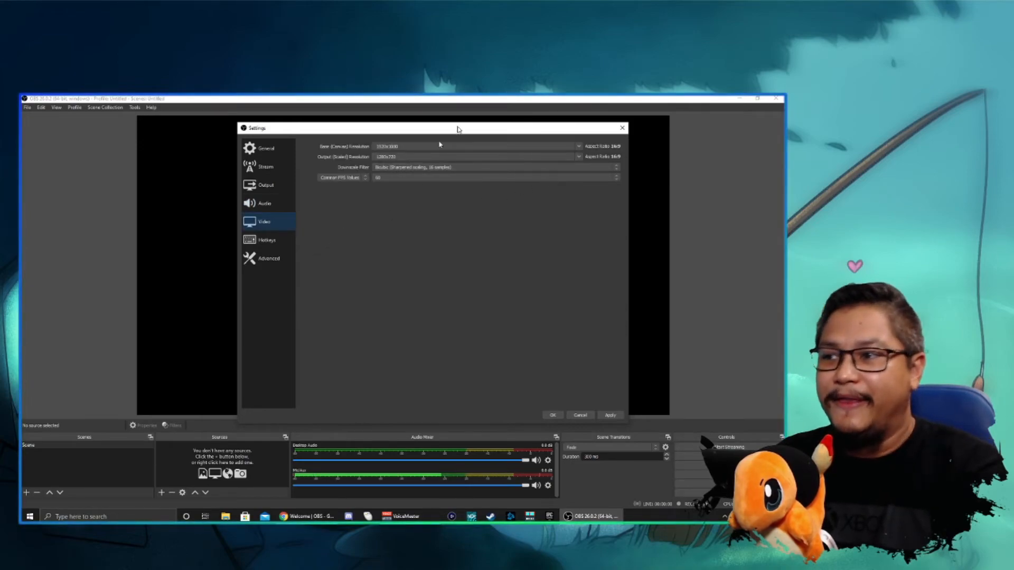
{"action": "left_click", "coordinate": [476, 178]}
{"action": "left_click", "coordinate": [422, 221]}
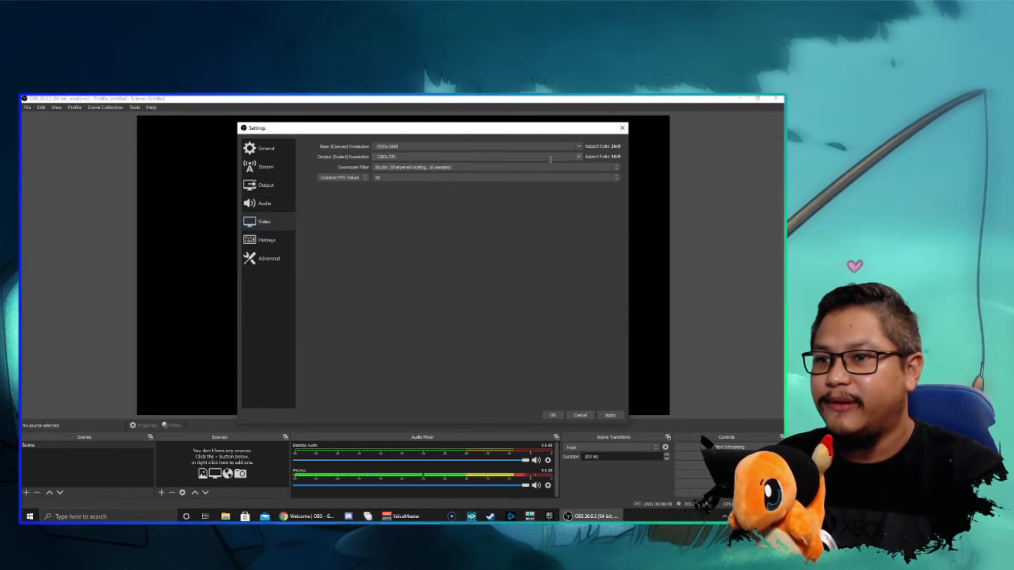
Step: Try an output resolution of 1920x1080, return it to 1280x720 and close the settings without saving
{"action": "left_click", "coordinate": [423, 157]}
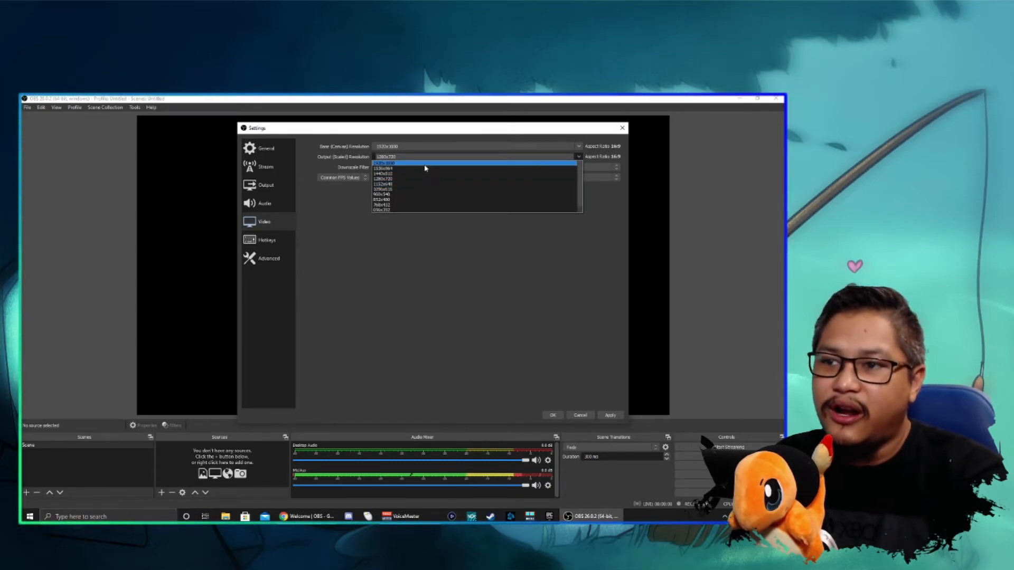
{"action": "left_click", "coordinate": [423, 163]}
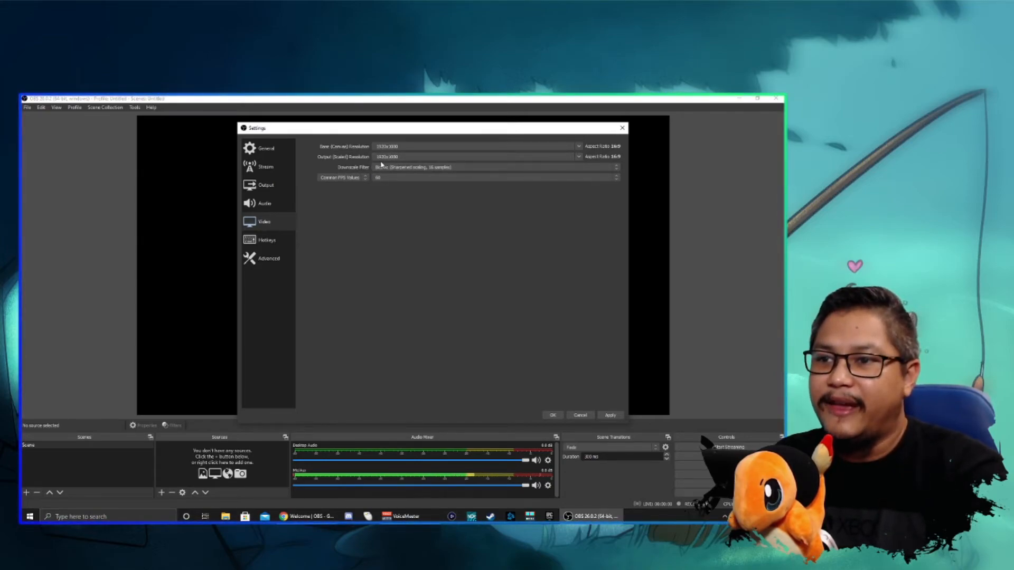
{"action": "left_click", "coordinate": [579, 158]}
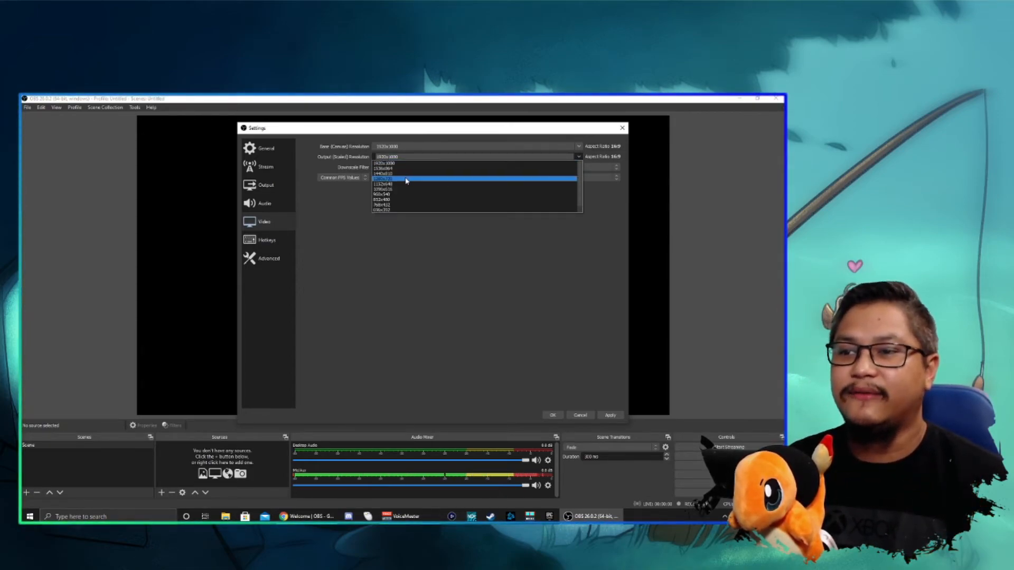
{"action": "left_click", "coordinate": [407, 179]}
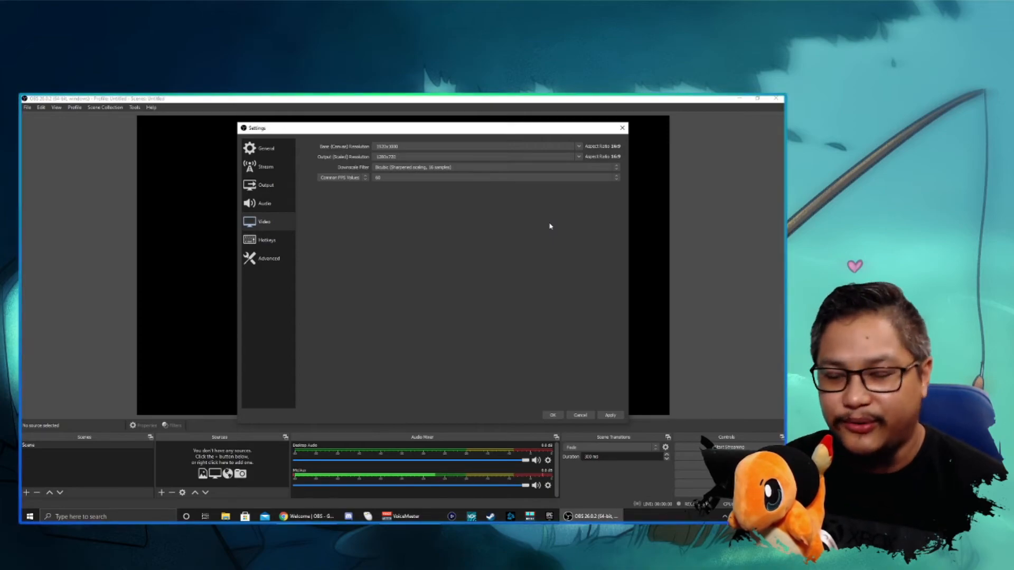
{"action": "left_click", "coordinate": [581, 416]}
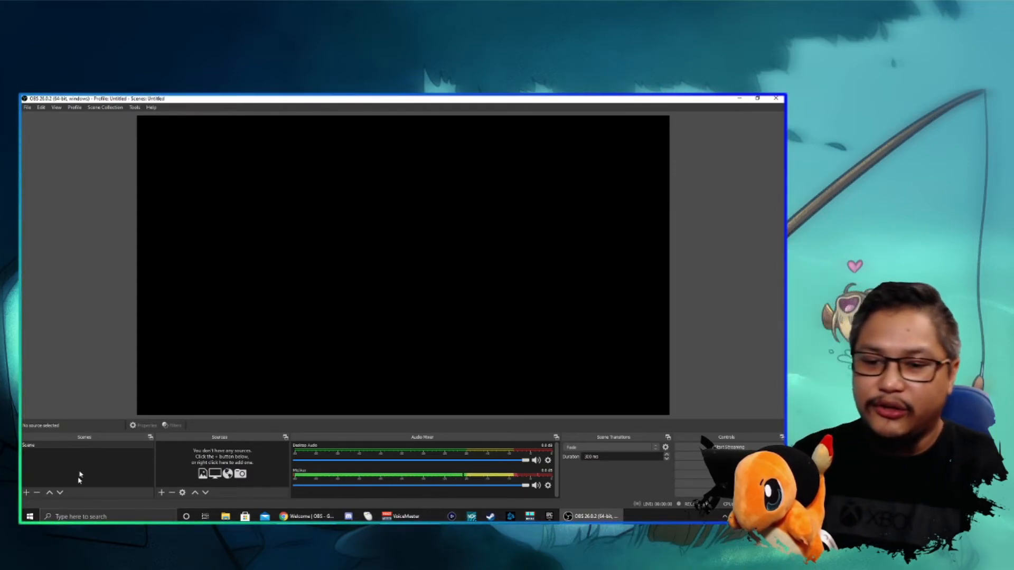
Step: View the new-scene dialog and the list of source types without adding a scene or source
{"action": "left_click", "coordinate": [25, 492]}
{"action": "left_click", "coordinate": [415, 317]}
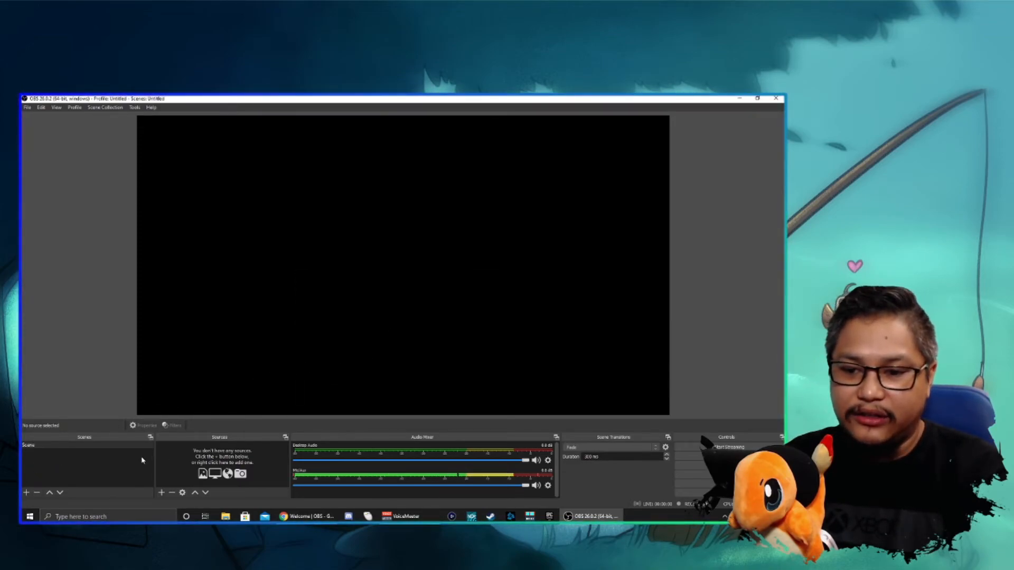
{"action": "left_click", "coordinate": [163, 493]}
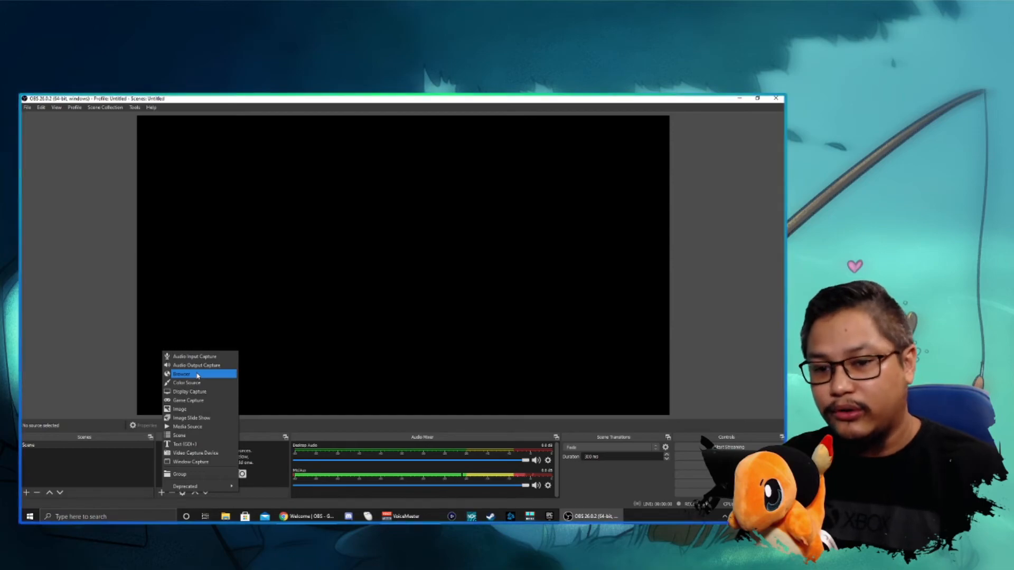
{"action": "left_click", "coordinate": [103, 361]}
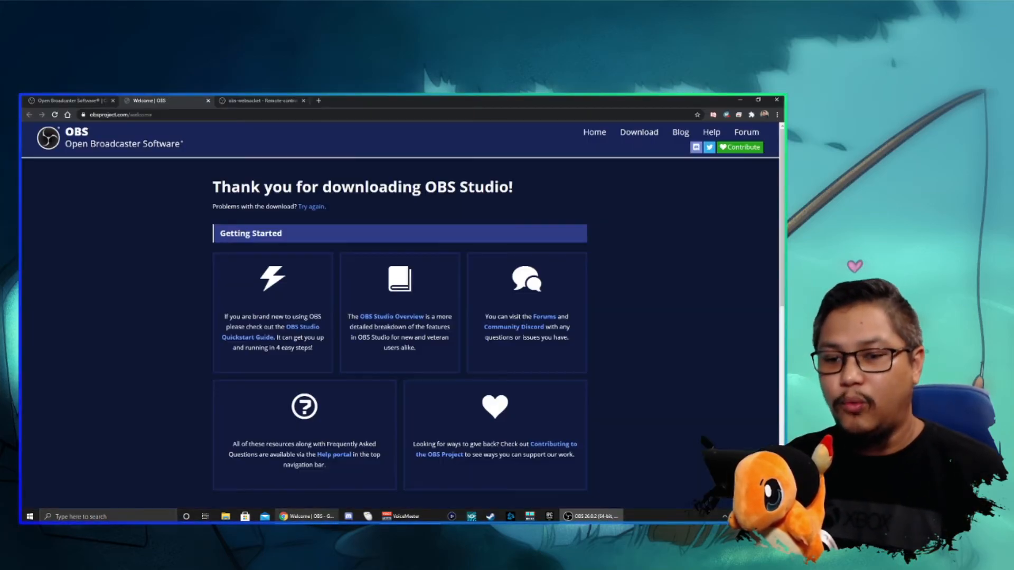
Step: Switch to Chrome and go from the obs-websocket plugin page to its 4.8 release page on GitHub
{"action": "left_click", "coordinate": [293, 515]}
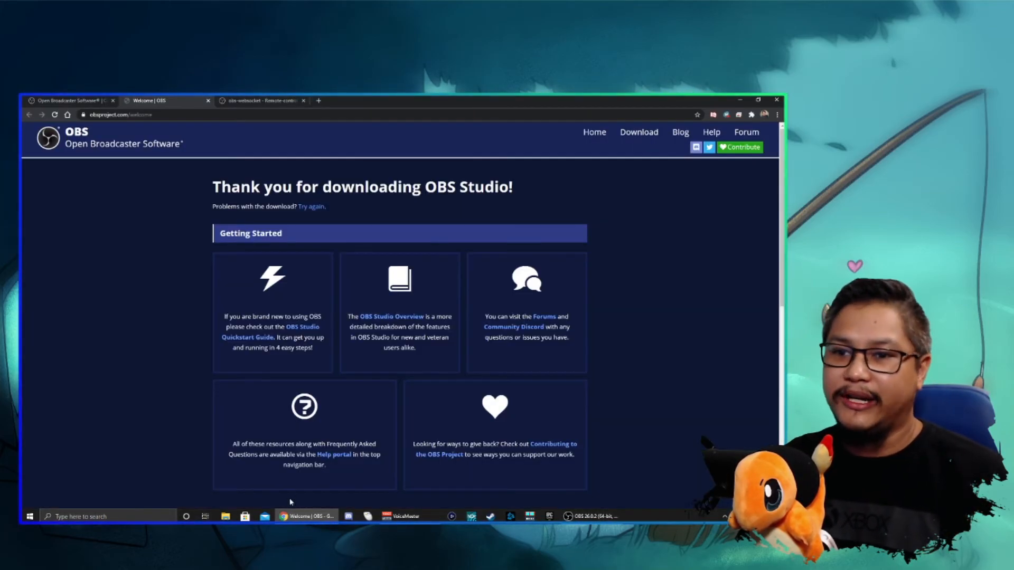
{"action": "left_click", "coordinate": [244, 100]}
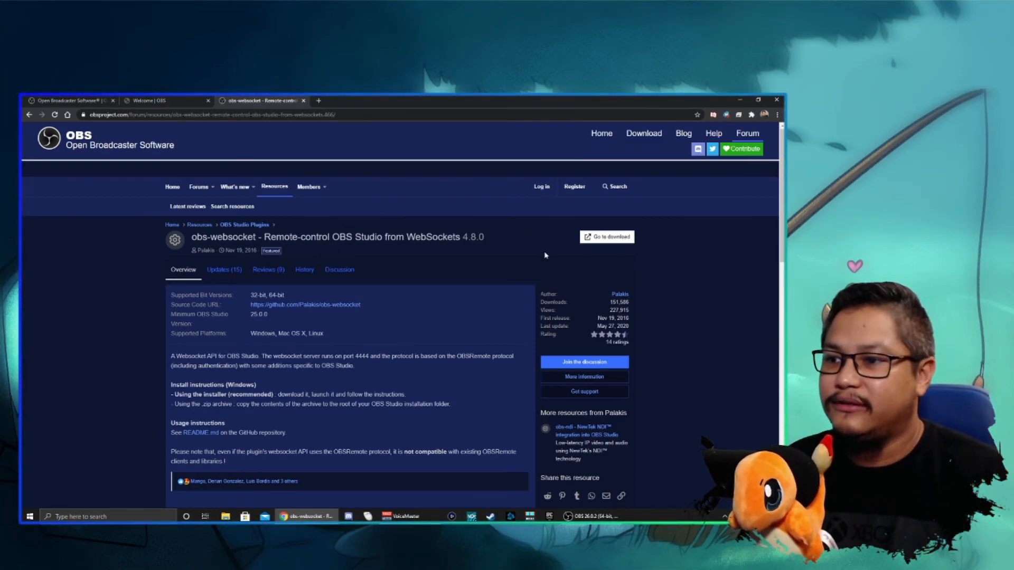
{"action": "left_click", "coordinate": [606, 239]}
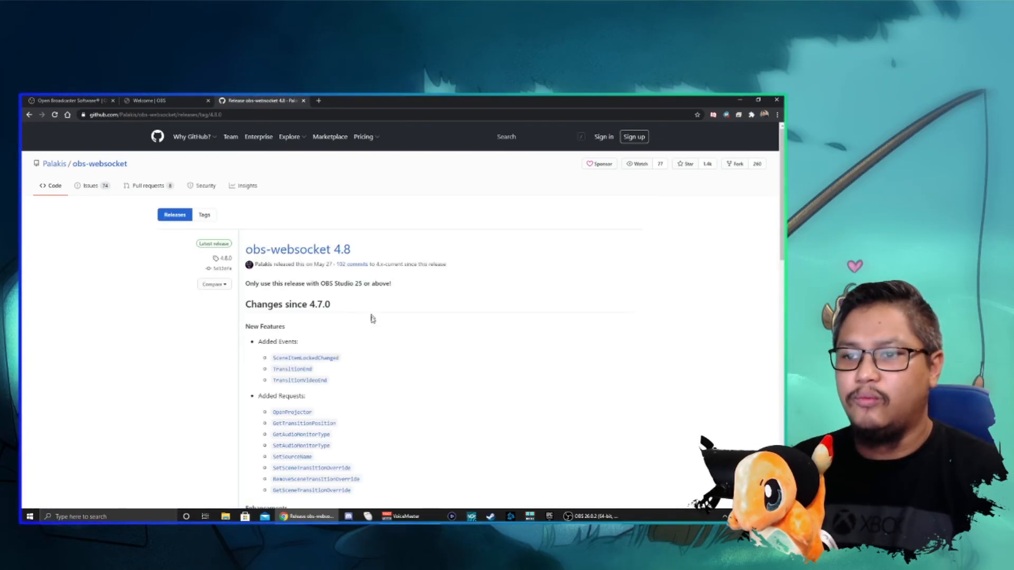
Step: Download obs-websocket-4.8.0-Windows-Installer.exe from the assets of the GitHub release
{"action": "scroll", "coordinate": [372, 317], "scroll_direction": "down", "scroll_amount": 10}
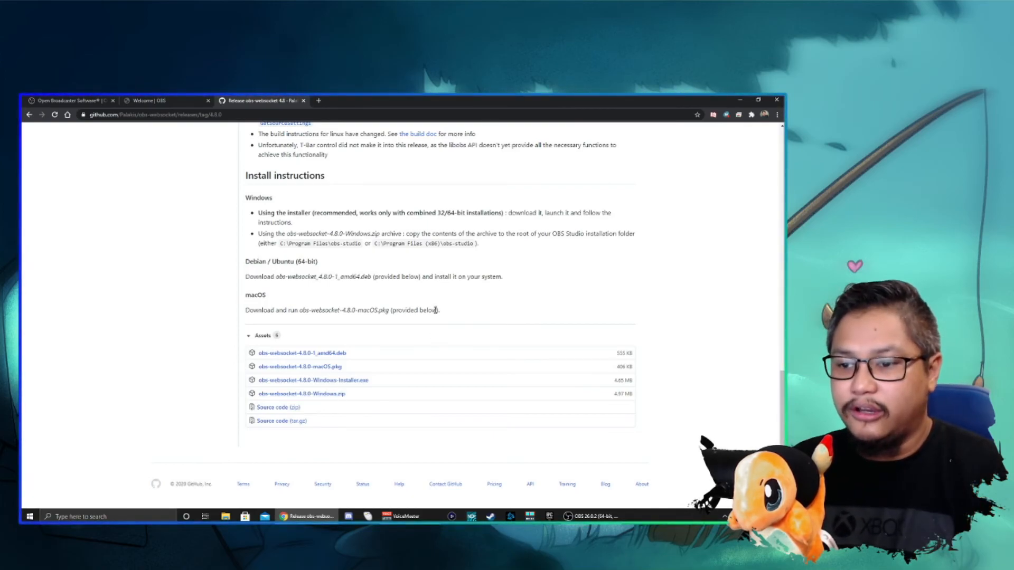
{"action": "left_click", "coordinate": [158, 101]}
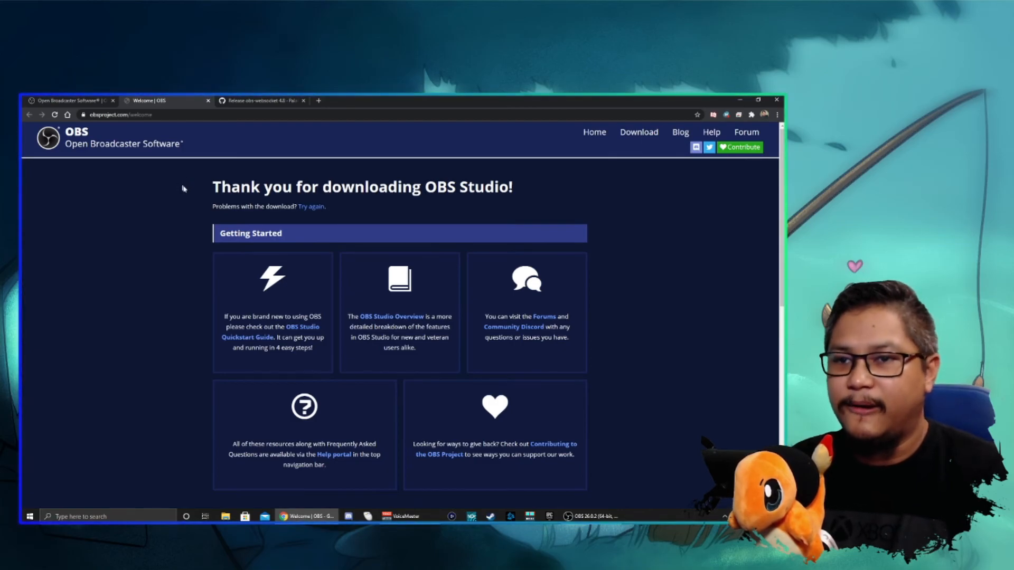
{"action": "left_click", "coordinate": [243, 102]}
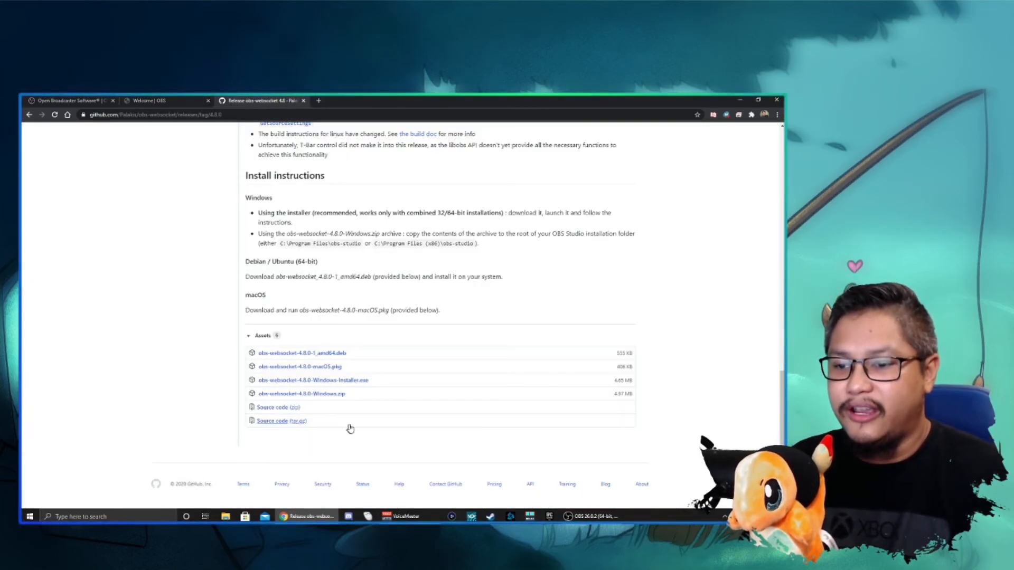
{"action": "left_click", "coordinate": [352, 383]}
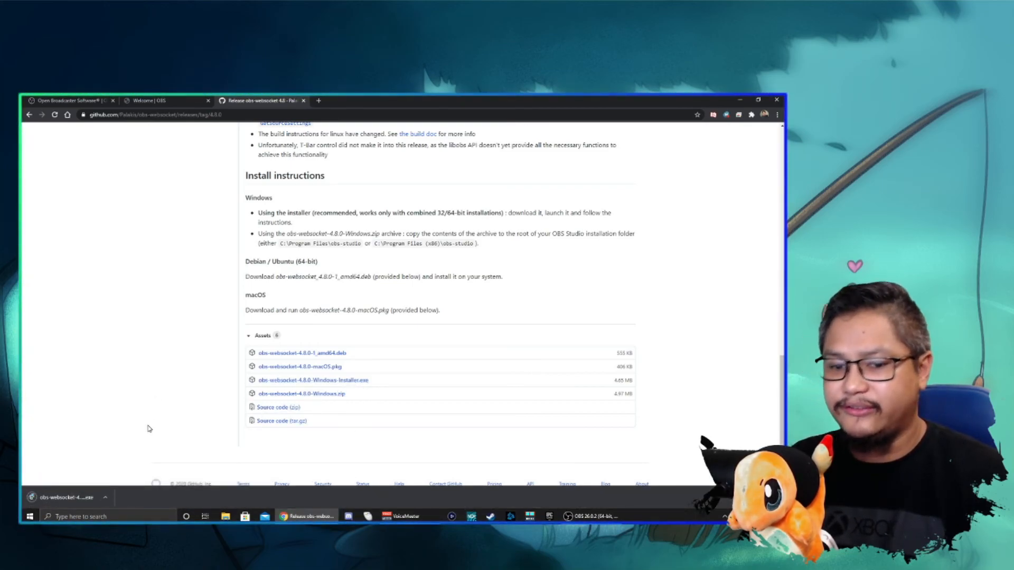
Step: Launch the downloaded obs-websocket 4.8.0 installer and review its license information
{"action": "left_click", "coordinate": [105, 497]}
{"action": "left_click", "coordinate": [141, 453]}
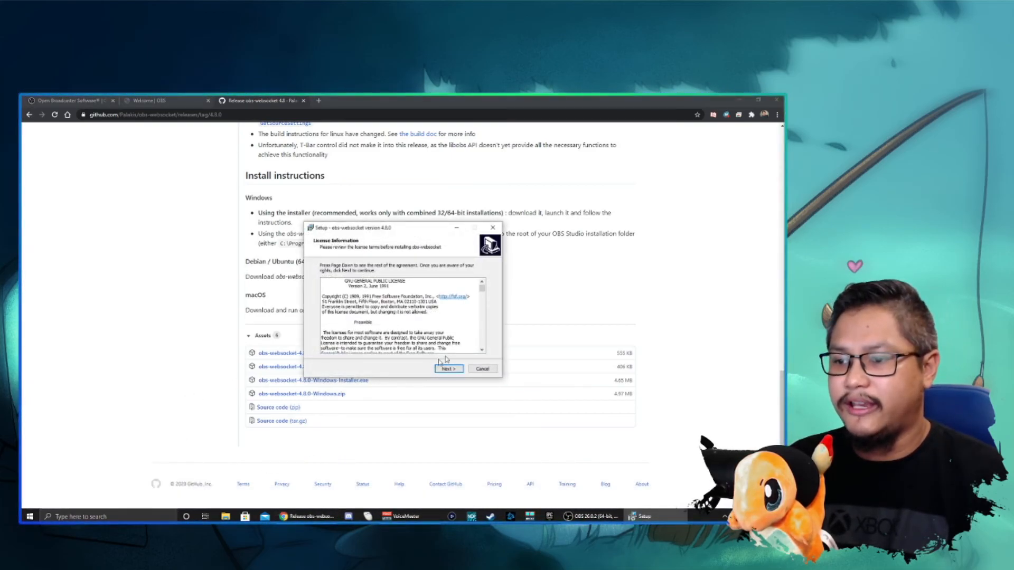
{"action": "scroll", "coordinate": [402, 314], "scroll_direction": "down", "scroll_amount": 5}
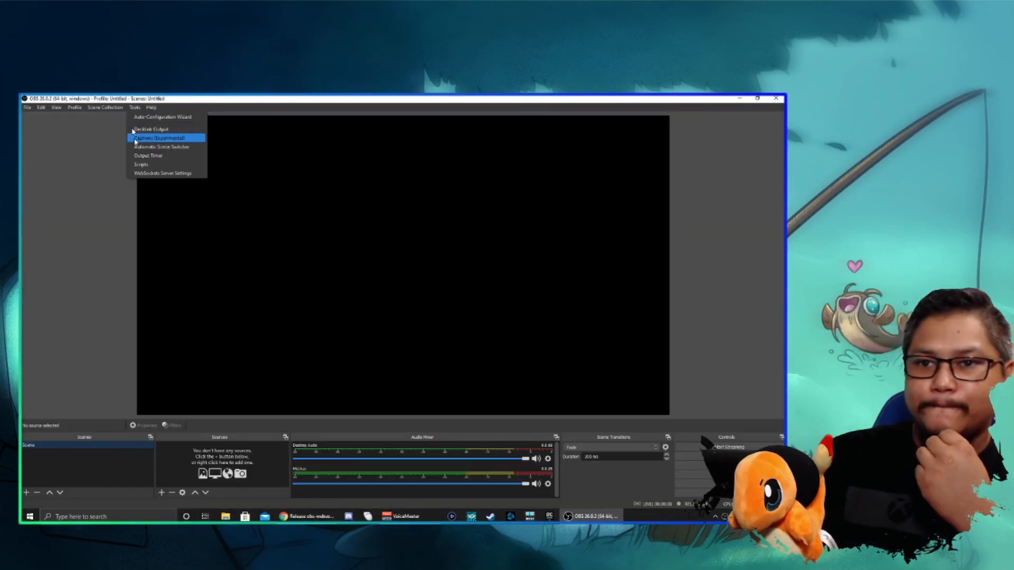
Step: Switch to OBS Studio, view the WebSockets server settings and close them without saving
{"action": "left_click", "coordinate": [178, 176]}
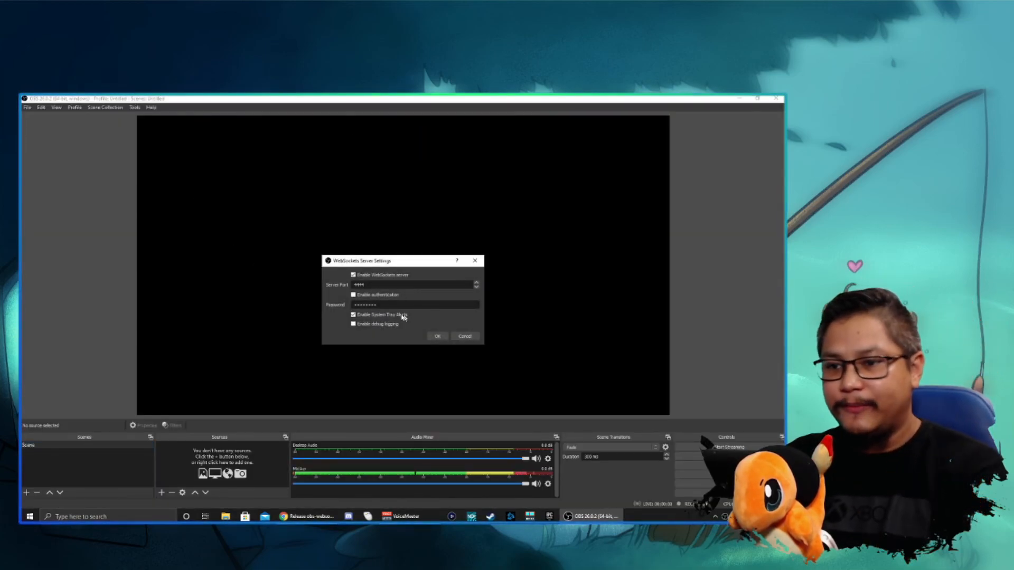
{"action": "left_click", "coordinate": [465, 336]}
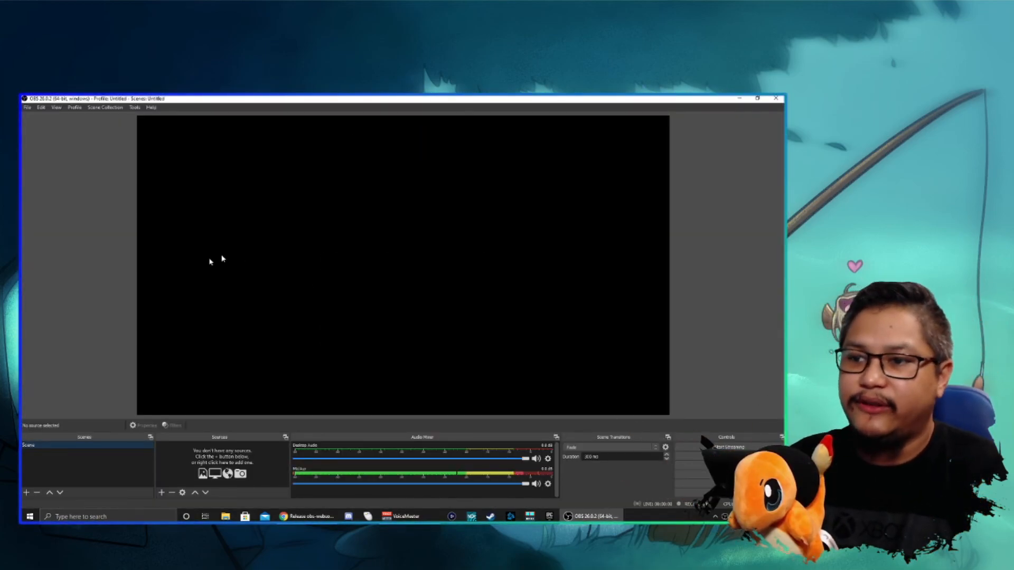
{"action": "left_click", "coordinate": [135, 107]}
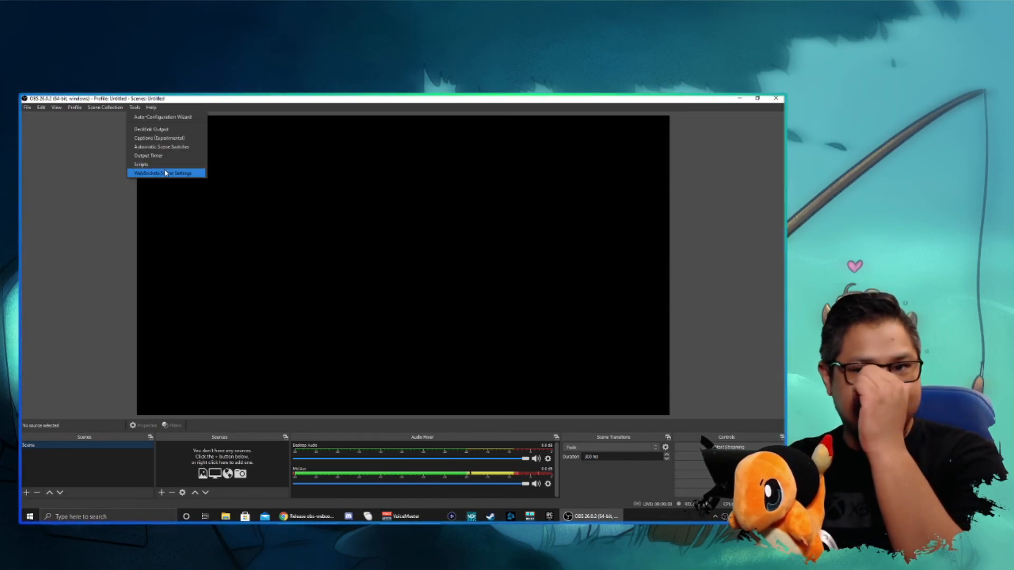
{"action": "left_click", "coordinate": [112, 191]}
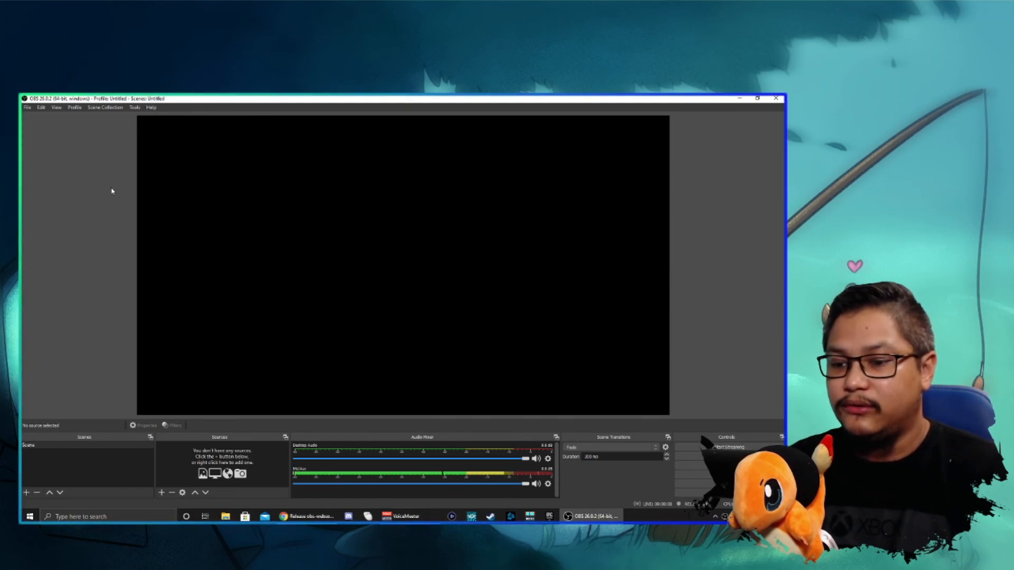